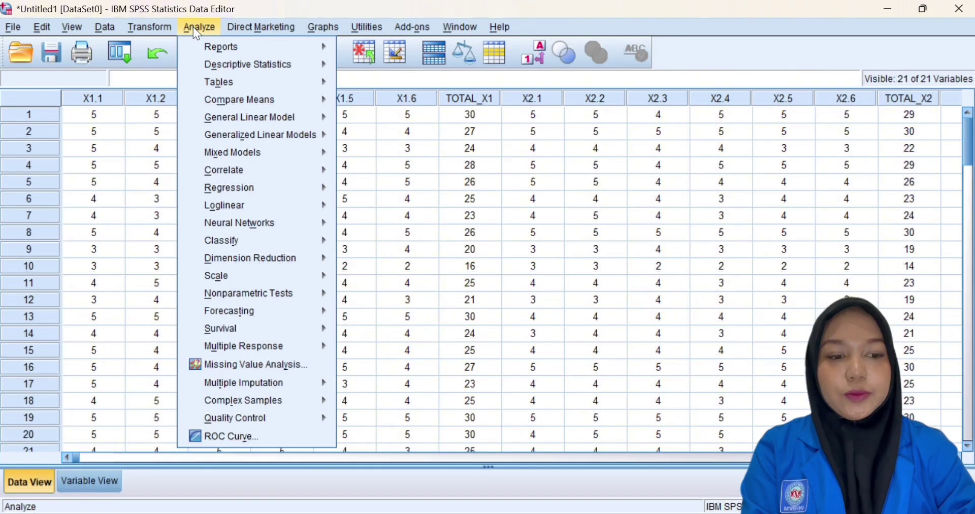
# Set up a bivariate correlation with X1.1 to X1.6 and Kualitas Layanan as its variables
pyautogui.moveTo(306, 196)
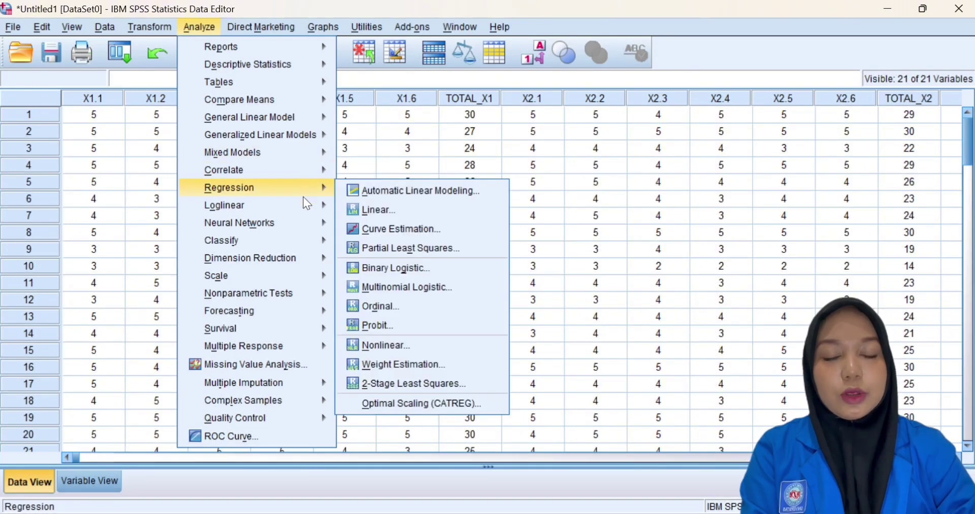
pyautogui.moveTo(268, 177)
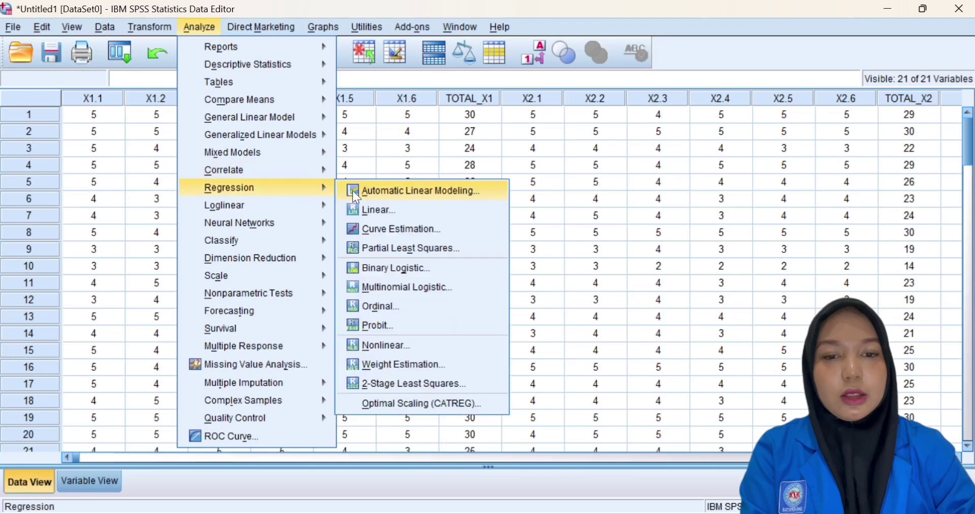
pyautogui.moveTo(303, 172)
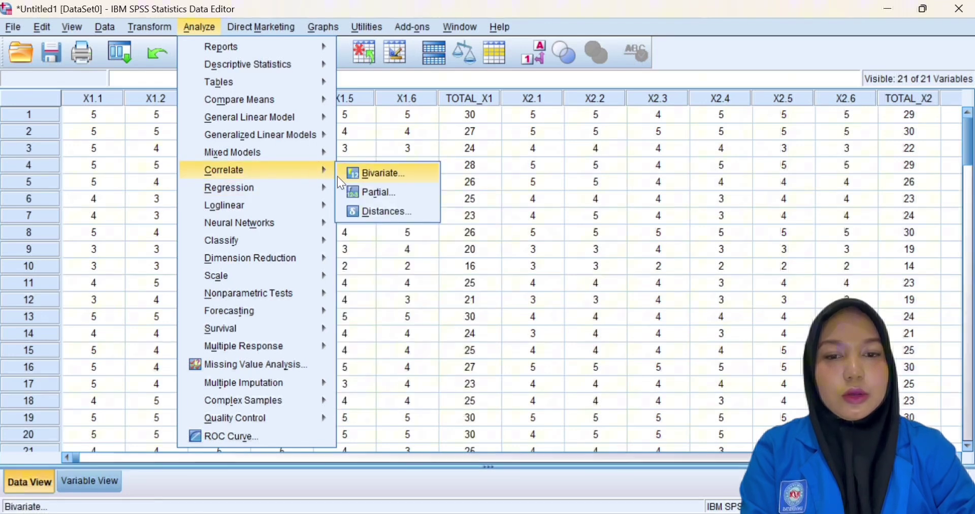
pyautogui.click(369, 176)
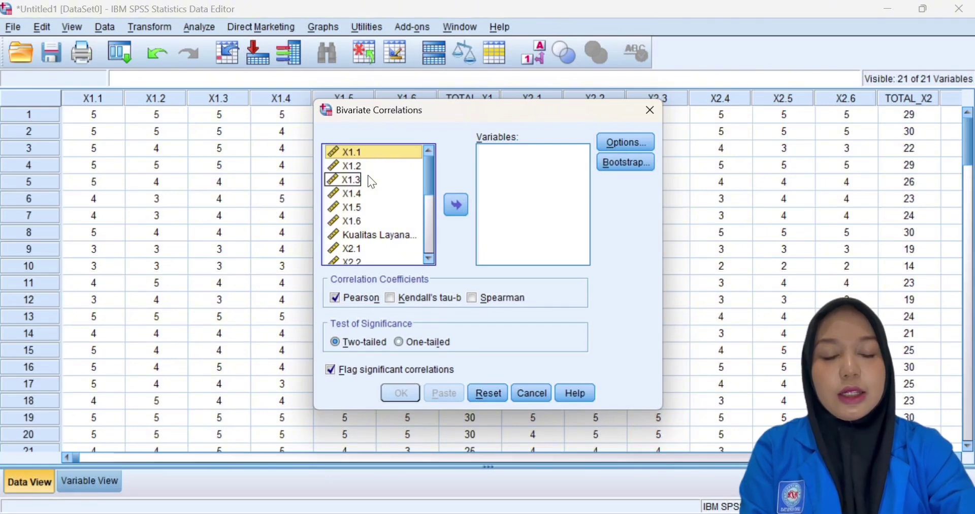
pyautogui.click(363, 149)
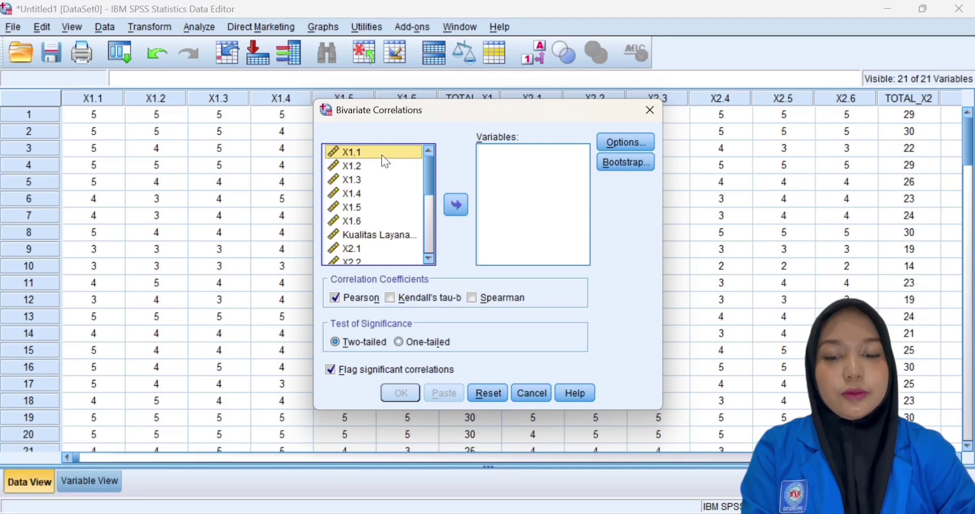
pyautogui.hotkey('shift', 'Down')
pyautogui.hotkey('shift', 'Down')
pyautogui.hotkey('shift', 'Down')
pyautogui.hotkey('shift', 'Down')
pyautogui.hotkey('shift', 'Down')
pyautogui.hotkey('shift', 'Down')
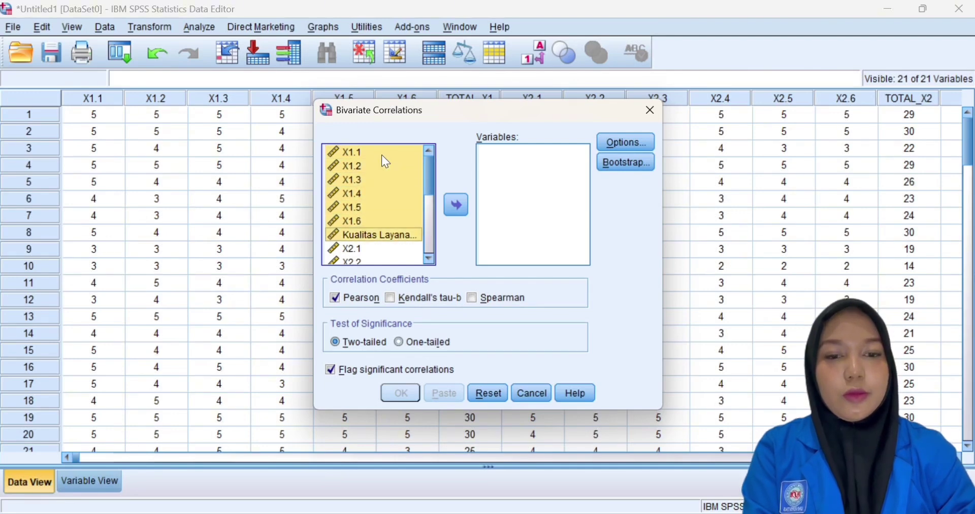
pyautogui.click(456, 206)
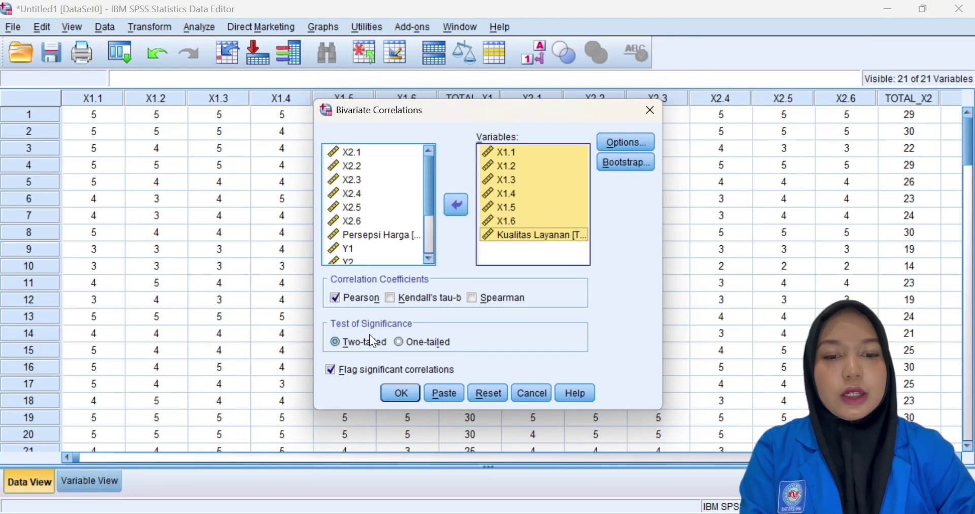
# Run the correlation of the X1 items with Kualitas Layanan and review its full table in the output viewer
pyautogui.click(403, 388)
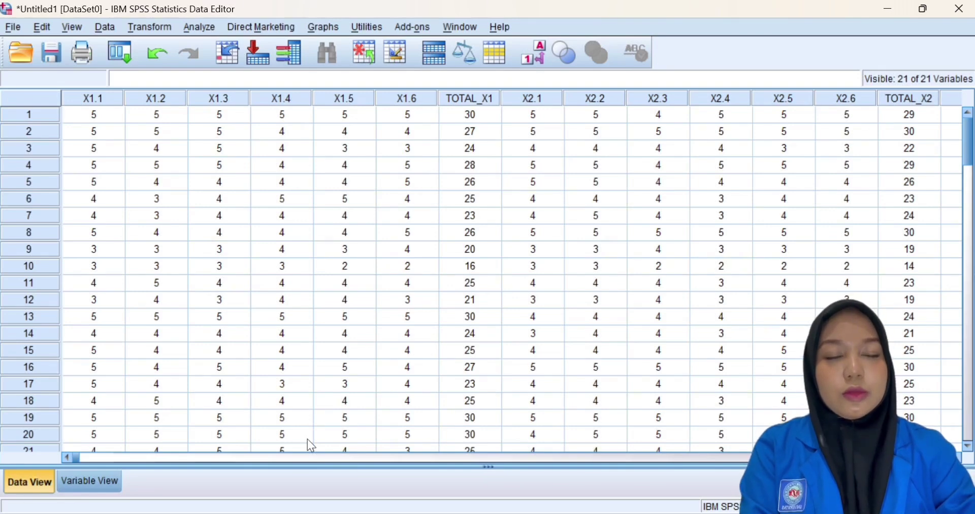
pyautogui.moveTo(588, 513)
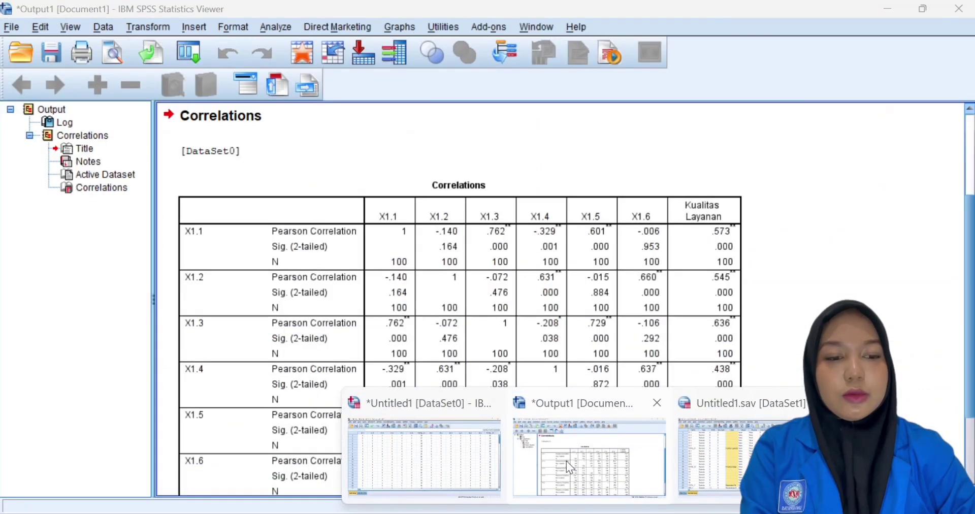
pyautogui.click(566, 461)
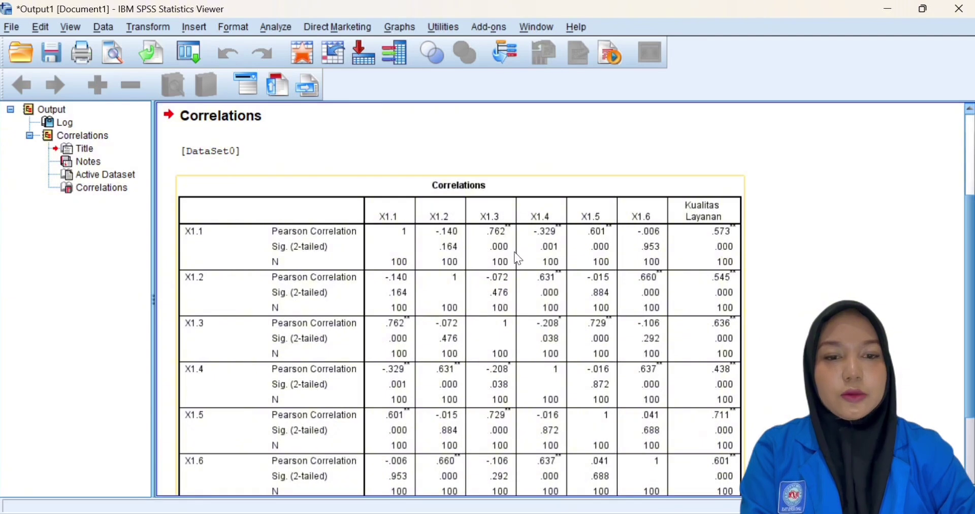
pyautogui.scroll(-3, 517, 248)
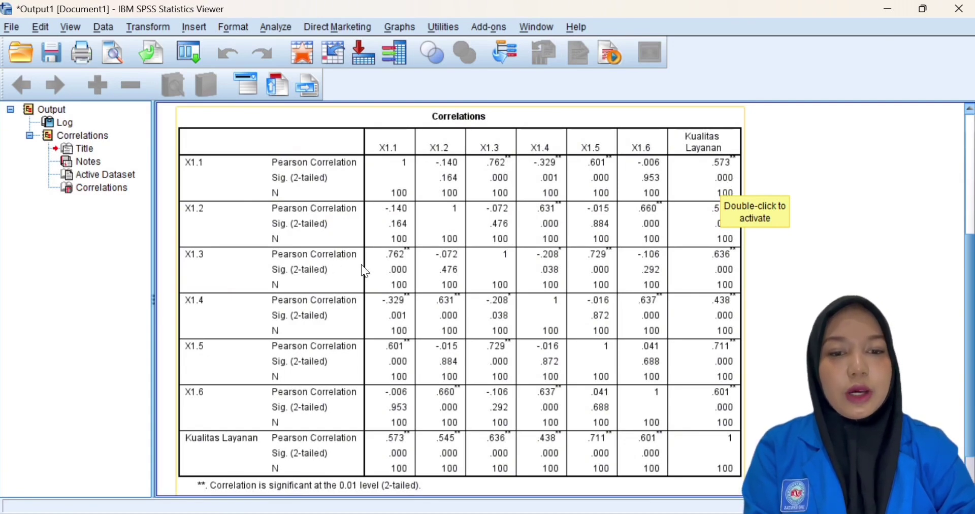
pyautogui.scroll(-2, 279, 314)
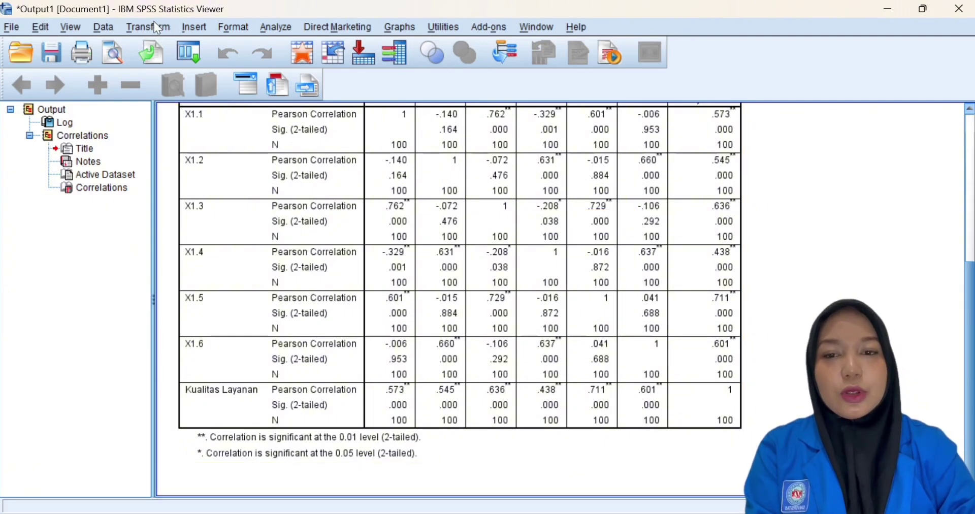
# Bring up the bivariate correlation settings again and remove X1.1 to X1.6 and Kualitas Layanan from the analysed variables
pyautogui.click(277, 27)
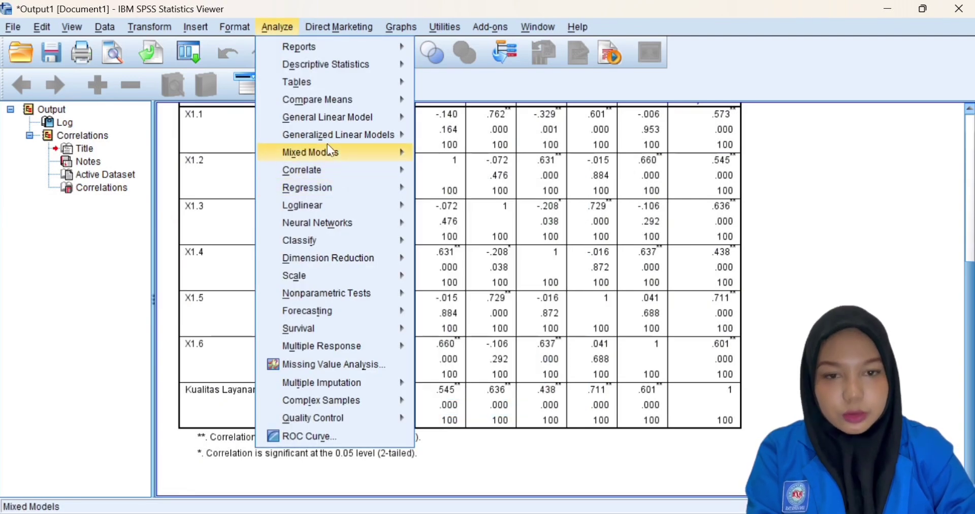
pyautogui.moveTo(324, 103)
pyautogui.moveTo(343, 120)
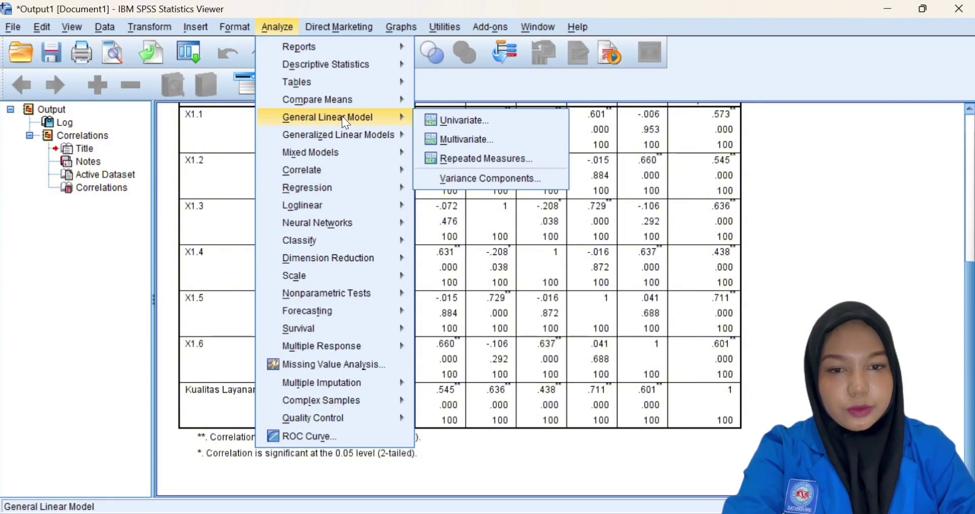
pyautogui.moveTo(341, 186)
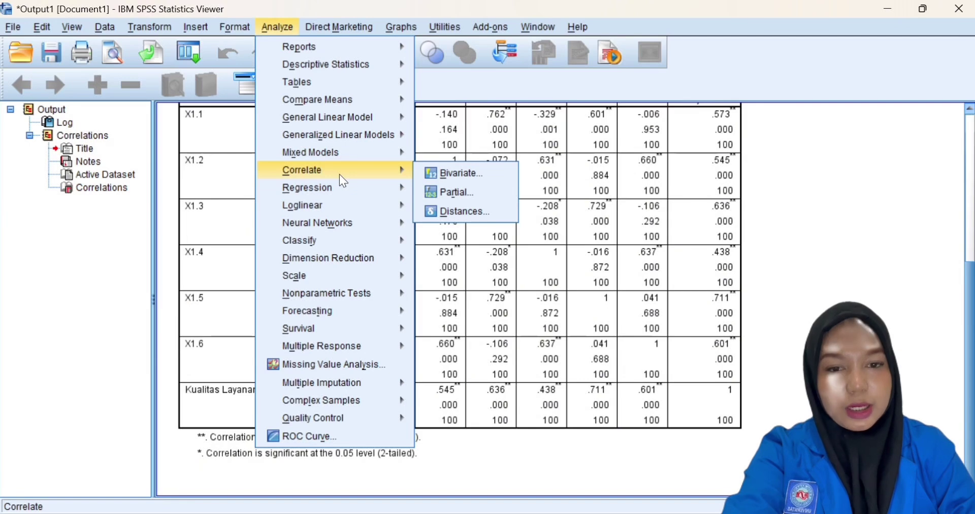
pyautogui.click(455, 175)
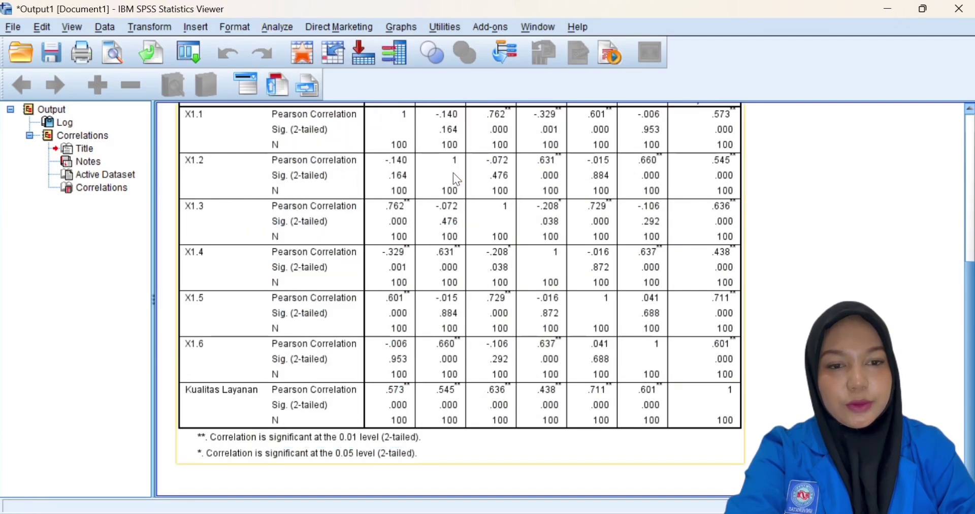
pyautogui.click(526, 153)
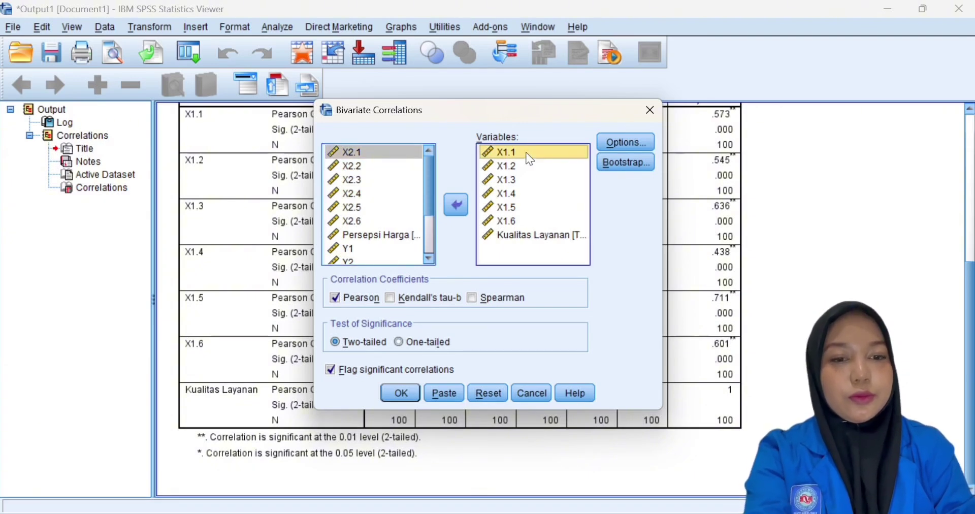
pyautogui.hotkey('shift', 'Down')
pyautogui.hotkey('shift', 'Down')
pyautogui.hotkey('shift', 'Down')
pyautogui.hotkey('shift', 'Down')
pyautogui.hotkey('shift', 'Down')
pyautogui.hotkey('shift', 'Down')
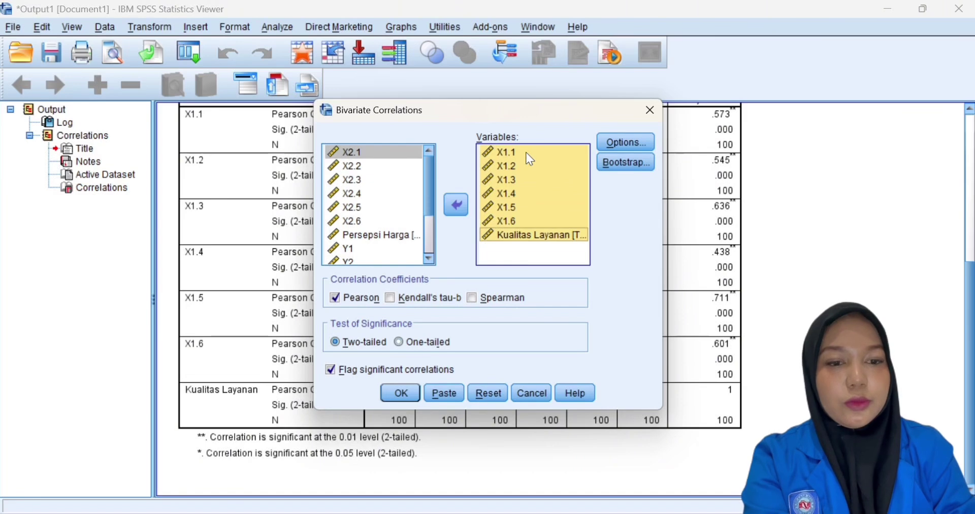
pyautogui.click(456, 205)
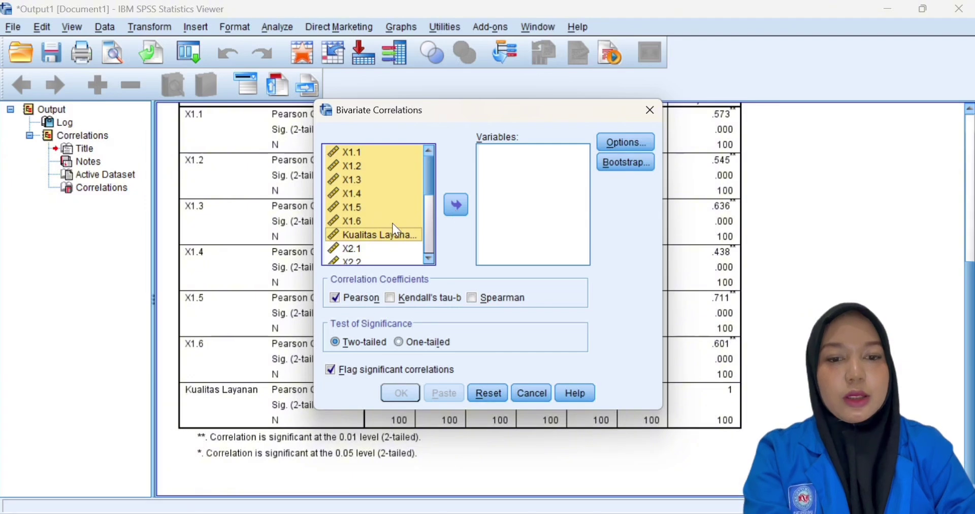
# Add X2.1 to X2.6 and Persepsi Harga as the variables of the bivariate correlation
pyautogui.scroll(-1, 392, 224)
pyautogui.click(384, 209)
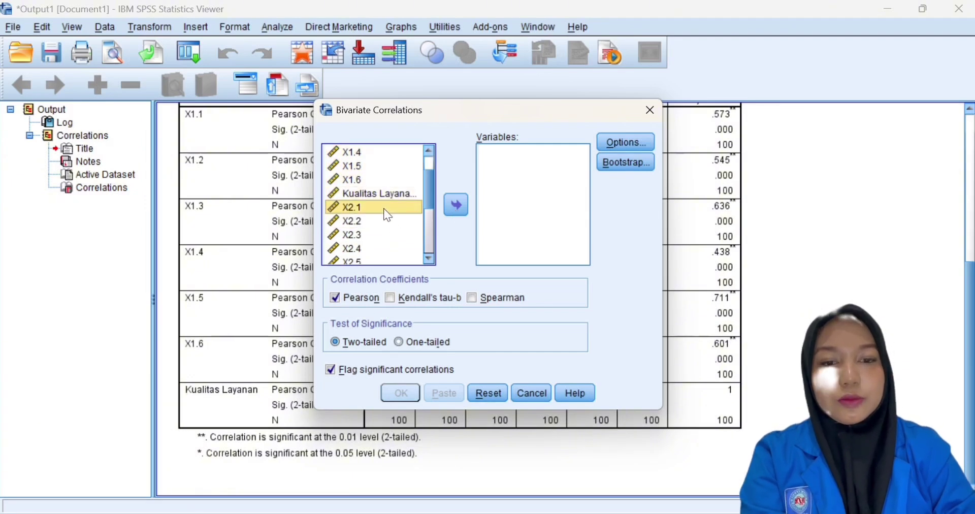
pyautogui.hotkey('shift', 'Down')
pyautogui.hotkey('shift', 'Down')
pyautogui.hotkey('shift', 'Down')
pyautogui.hotkey('shift', 'Down')
pyautogui.hotkey('shift', 'Down')
pyautogui.hotkey('shift', 'Down')
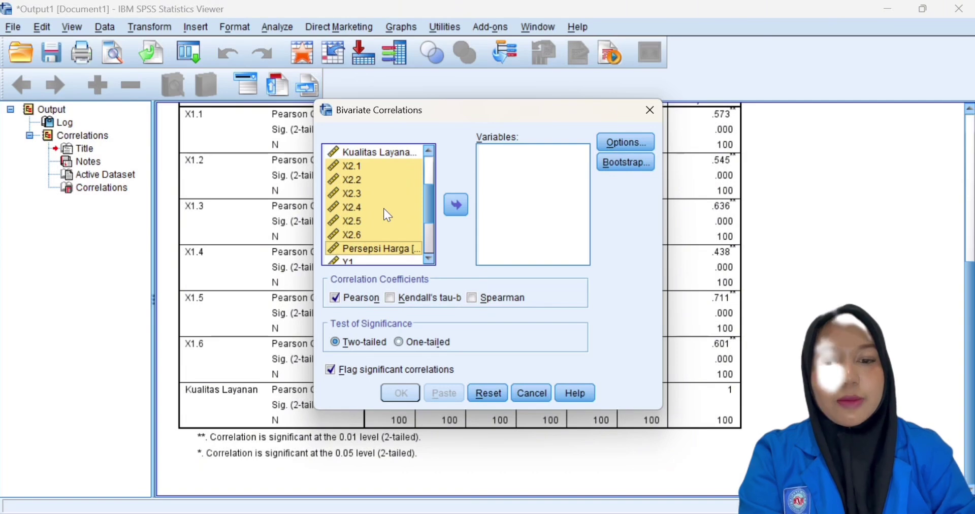
pyautogui.click(457, 205)
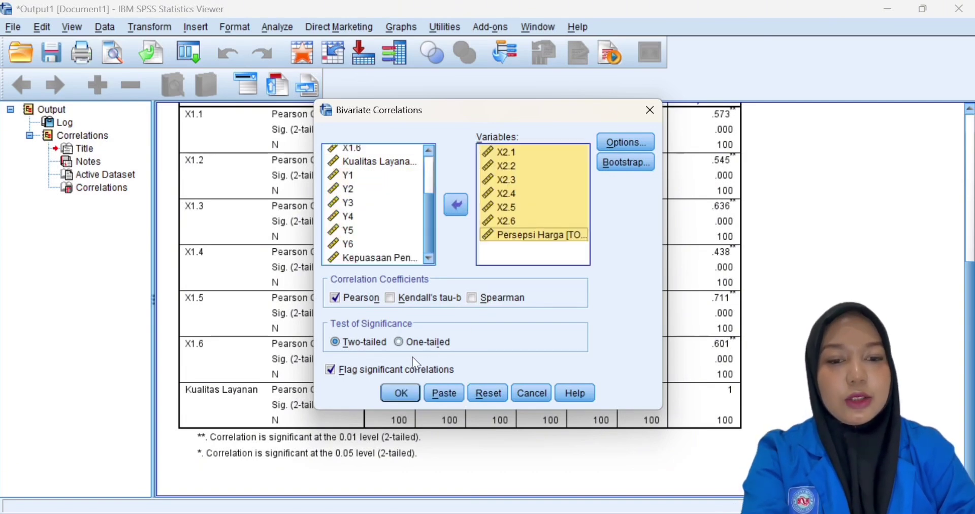
# Run the correlation of the X2 items with Persepsi Harga and review the whole result table
pyautogui.click(404, 401)
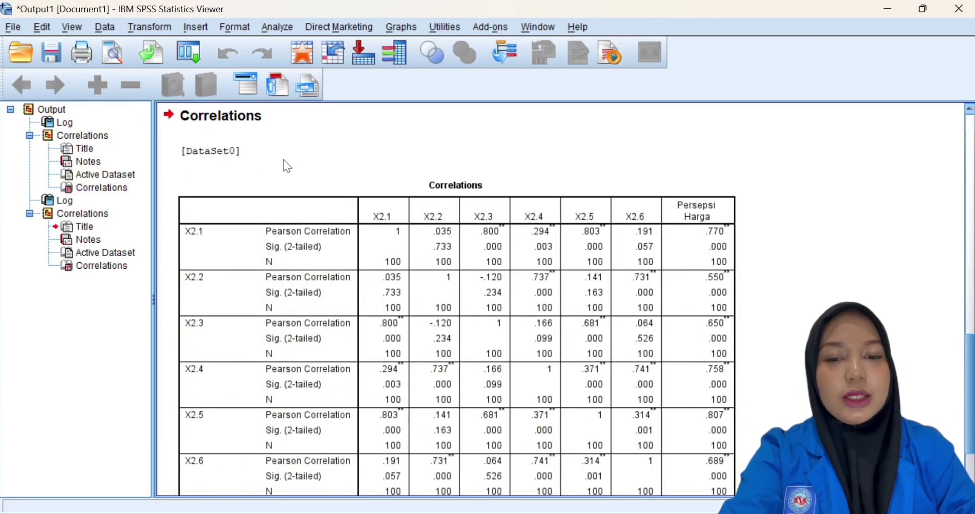
pyautogui.scroll(-3, 224, 219)
pyautogui.scroll(-2, 213, 264)
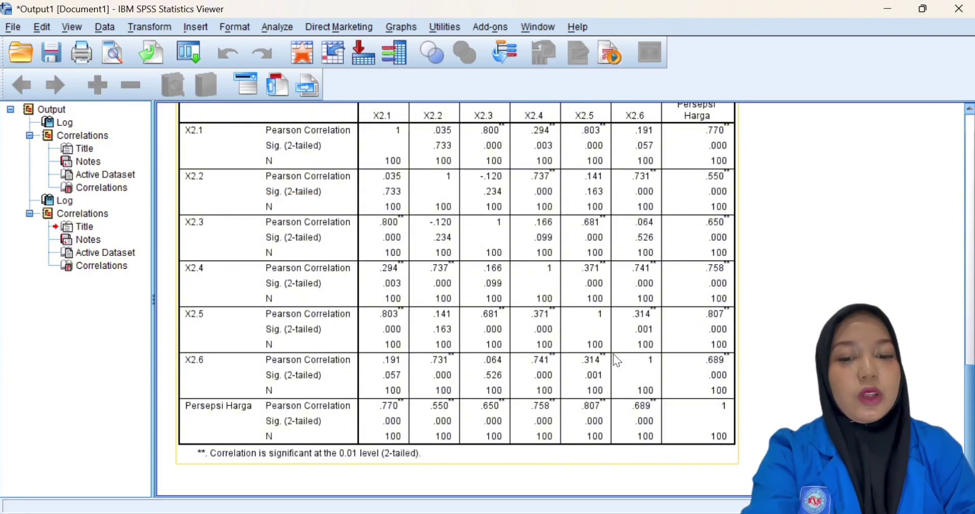
# Reopen the bivariate correlation settings and clear X2.1 to X2.6 and Persepsi Harga from the analysed variables
pyautogui.click(277, 31)
pyautogui.moveTo(330, 177)
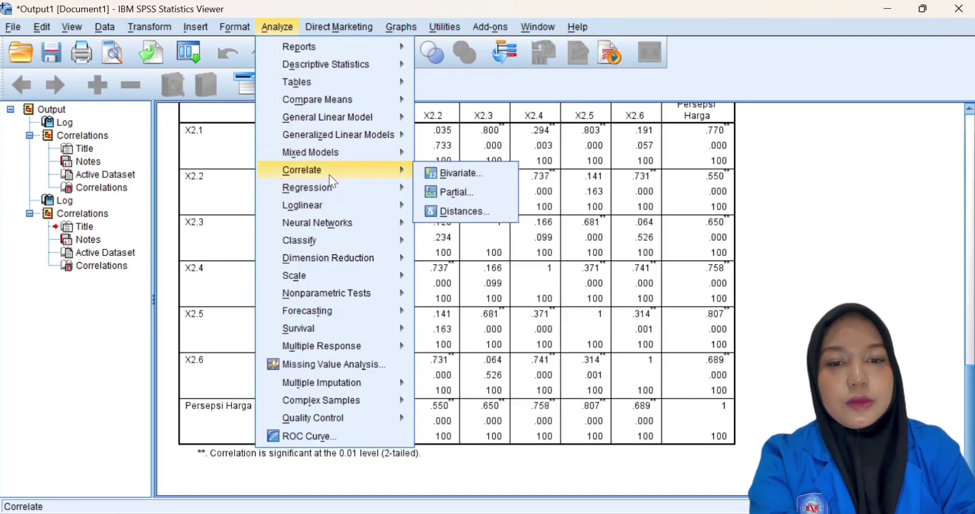
pyautogui.click(458, 175)
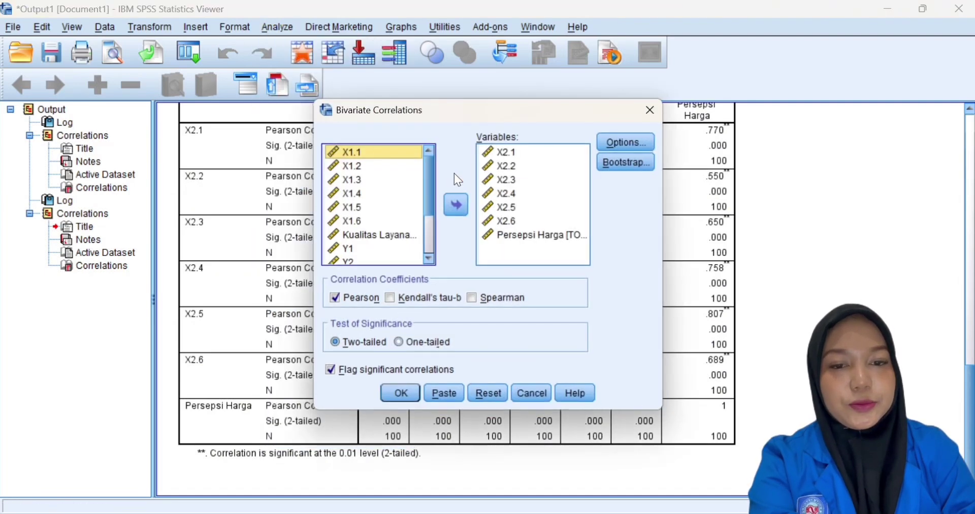
pyautogui.click(525, 154)
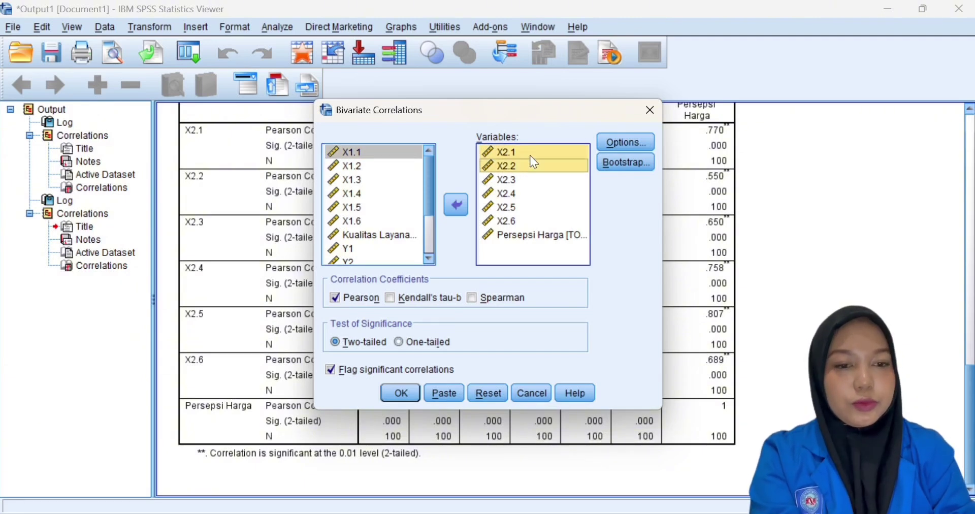
pyautogui.hotkey('shift', 'Down')
pyautogui.hotkey('shift', 'Down')
pyautogui.hotkey('shift', 'Down')
pyautogui.hotkey('shift', 'Down')
pyautogui.hotkey('shift', 'Down')
pyautogui.hotkey('shift', 'Down')
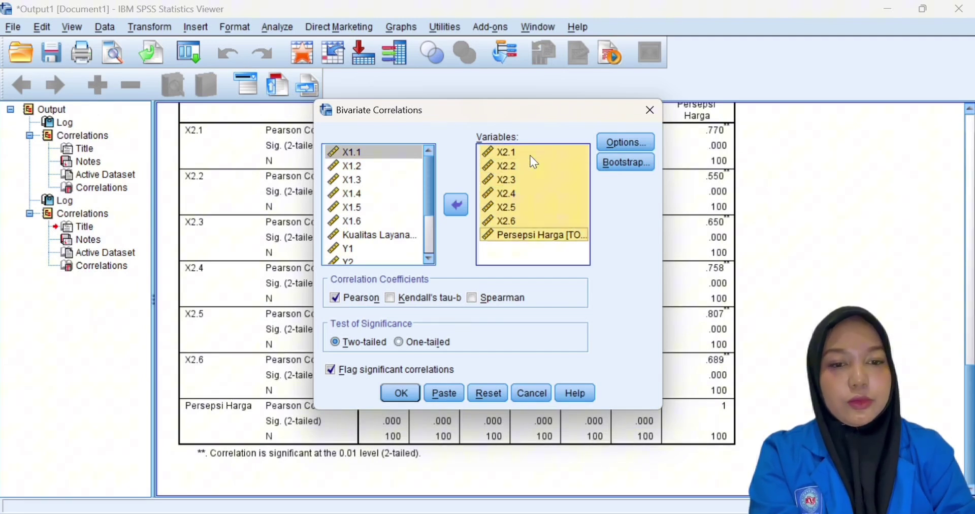
pyautogui.click(456, 204)
# Run the bivariate correlation for Y1 to Y6 and Kepuasaan Pengguna and review the resulting table
pyautogui.scroll(-4, 380, 213)
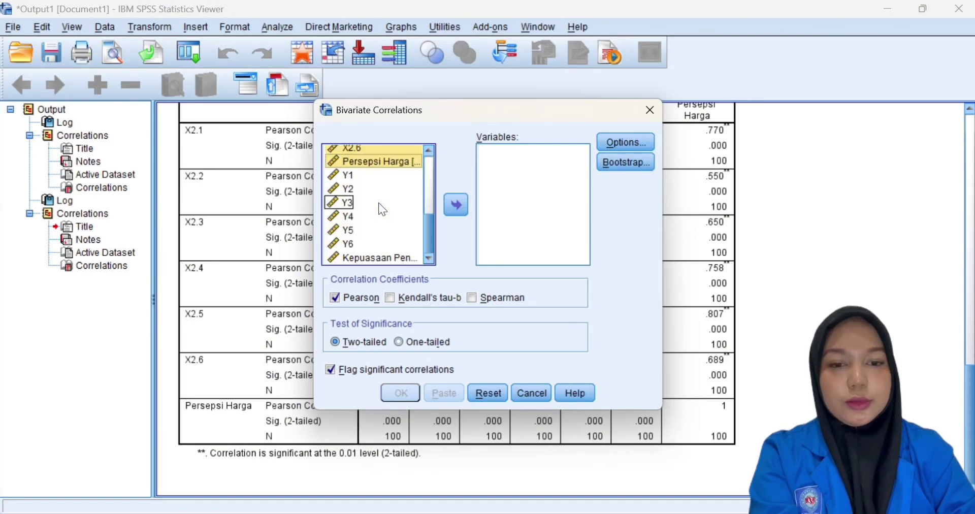
pyautogui.click(383, 176)
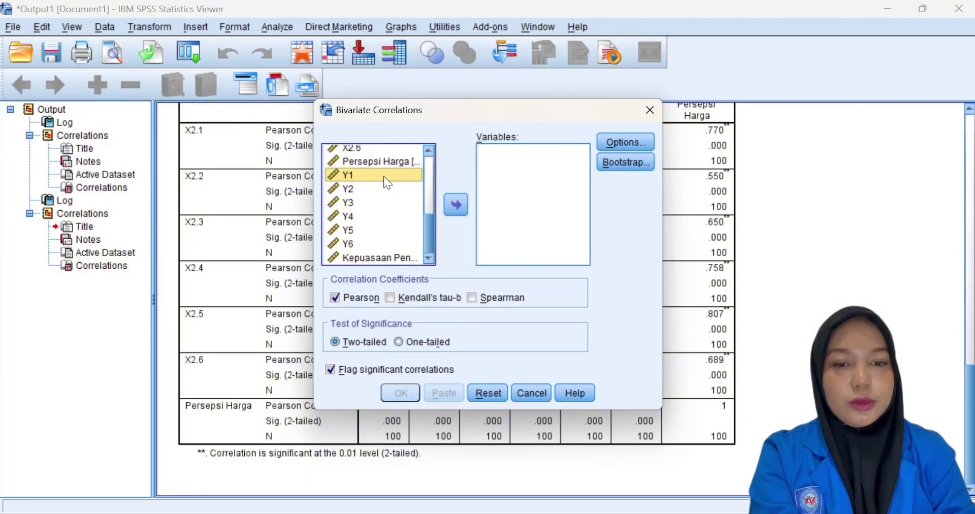
pyautogui.hotkey('shift', 'End')
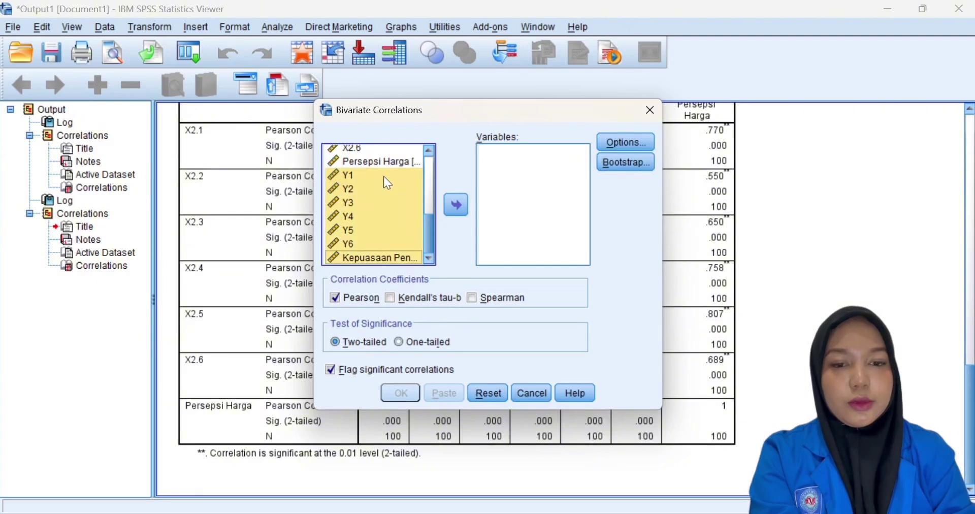
pyautogui.click(458, 205)
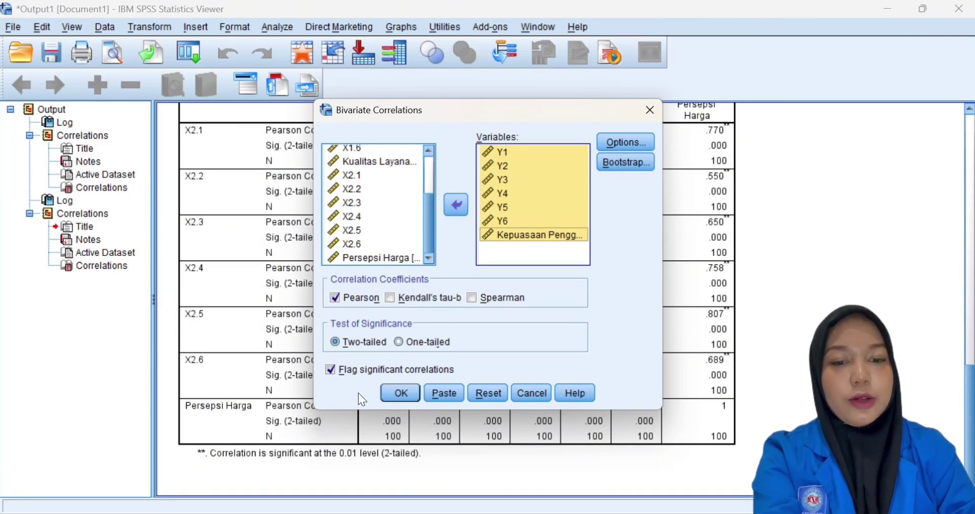
pyautogui.click(409, 399)
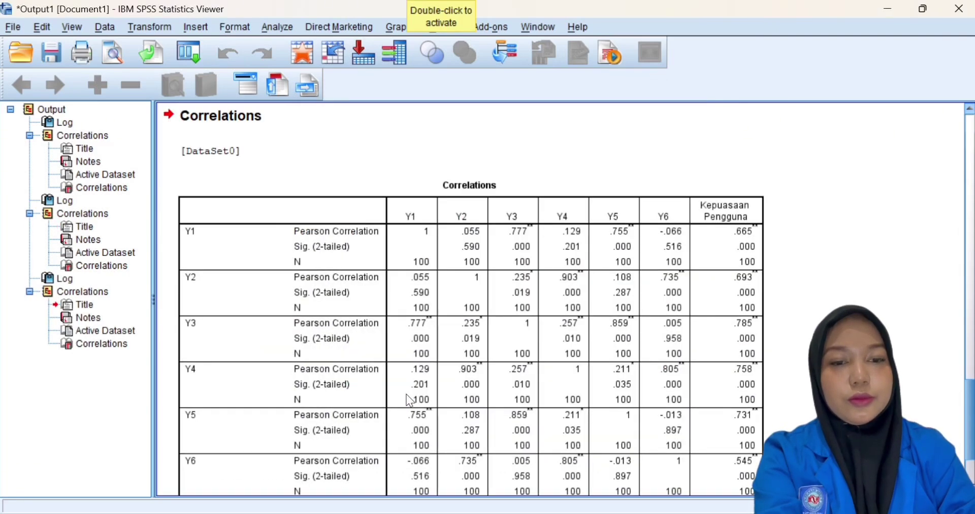
pyautogui.scroll(-2, 705, 289)
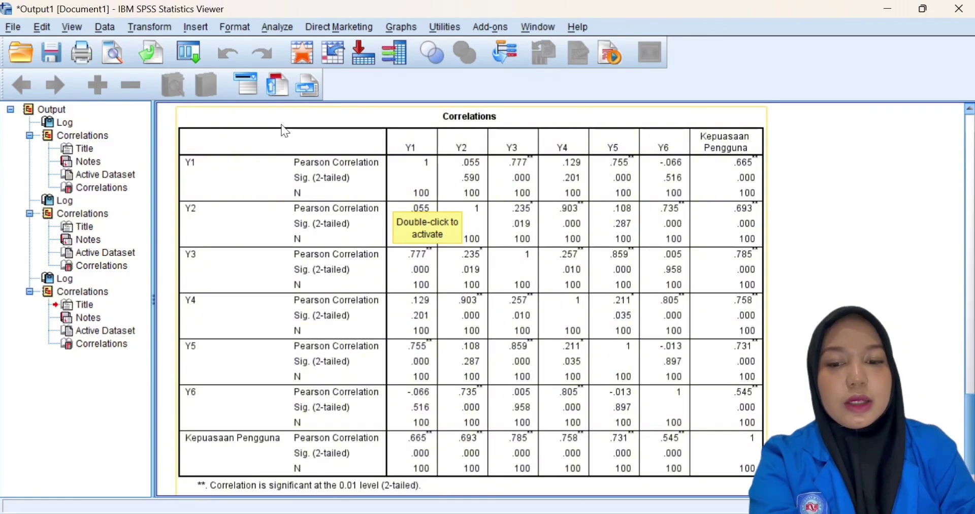
# Run a reliability analysis with the Alpha model on items X1.1 to X1.6 and review the reliability statistics
pyautogui.click(274, 27)
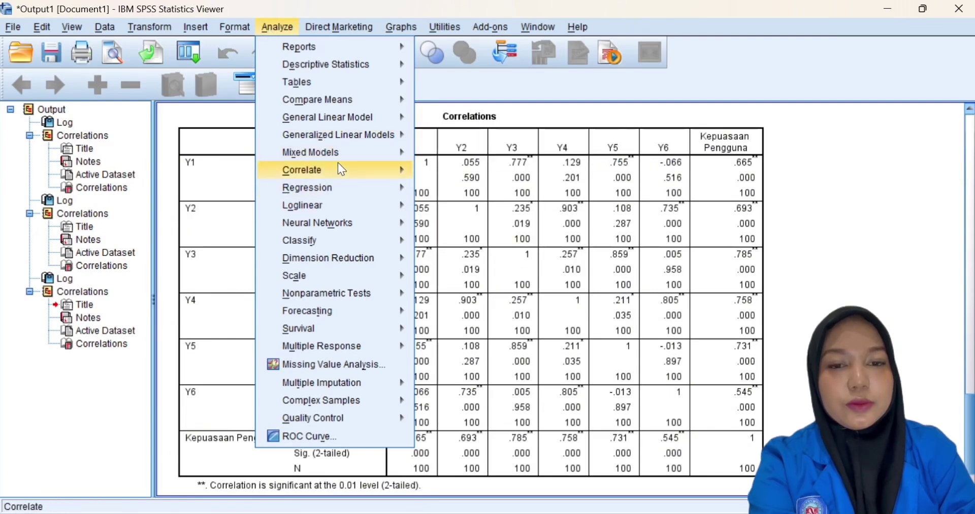
pyautogui.moveTo(334, 272)
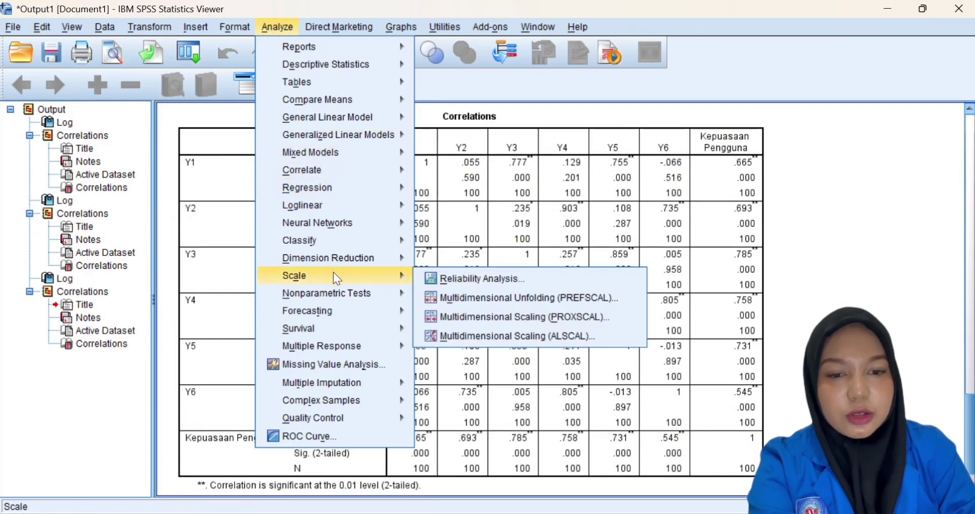
pyautogui.click(472, 280)
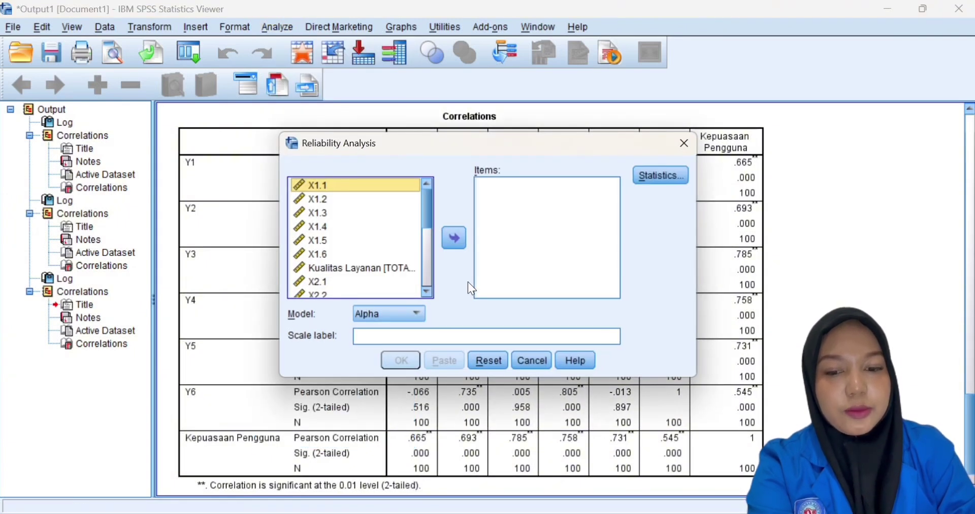
pyautogui.click(351, 199)
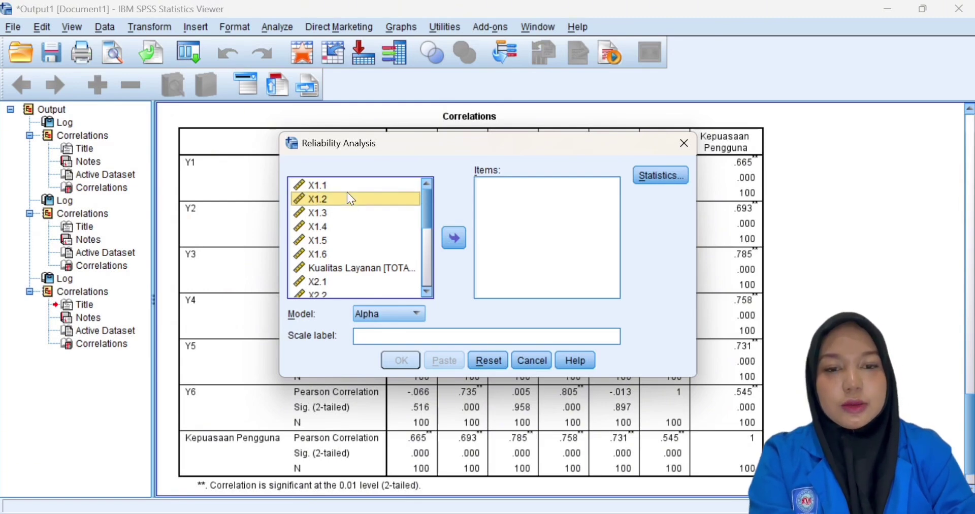
pyautogui.click(353, 190)
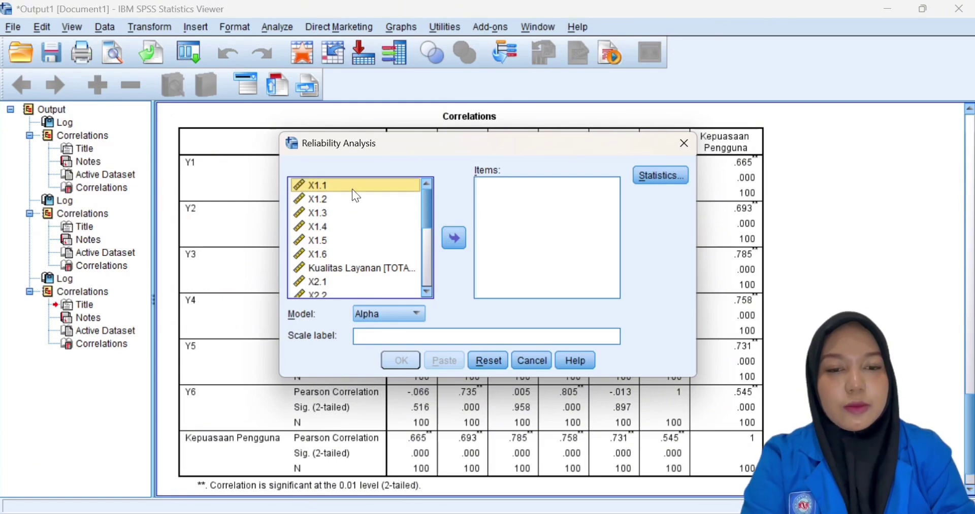
pyautogui.hotkey('shift', 'Down')
pyautogui.hotkey('shift', 'Down')
pyautogui.hotkey('shift', 'Down')
pyautogui.hotkey('shift', 'Down')
pyautogui.hotkey('shift', 'Down')
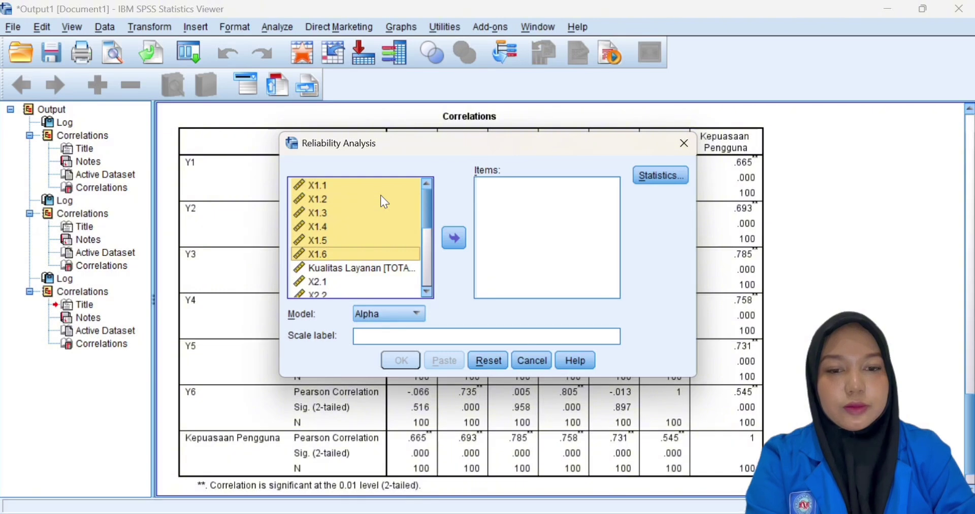
pyautogui.click(453, 240)
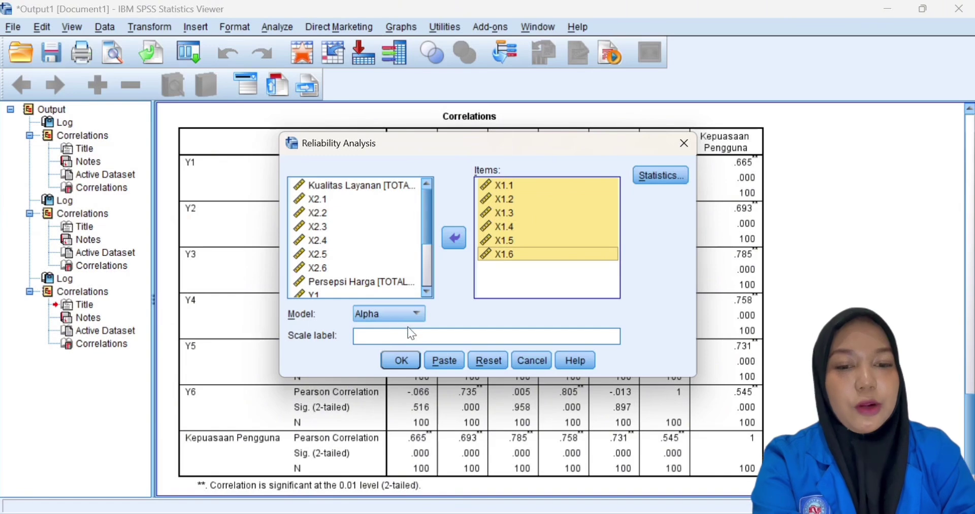
pyautogui.click(408, 364)
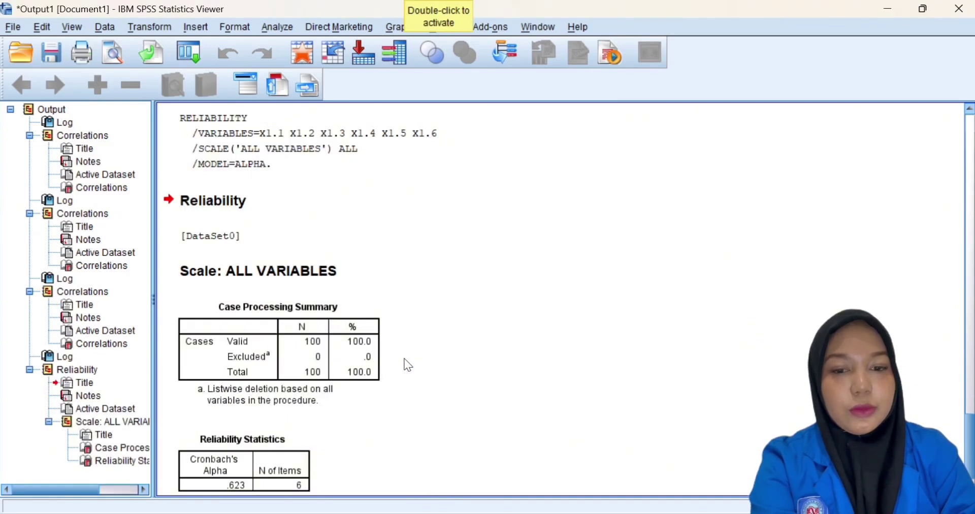
pyautogui.scroll(-1, 408, 365)
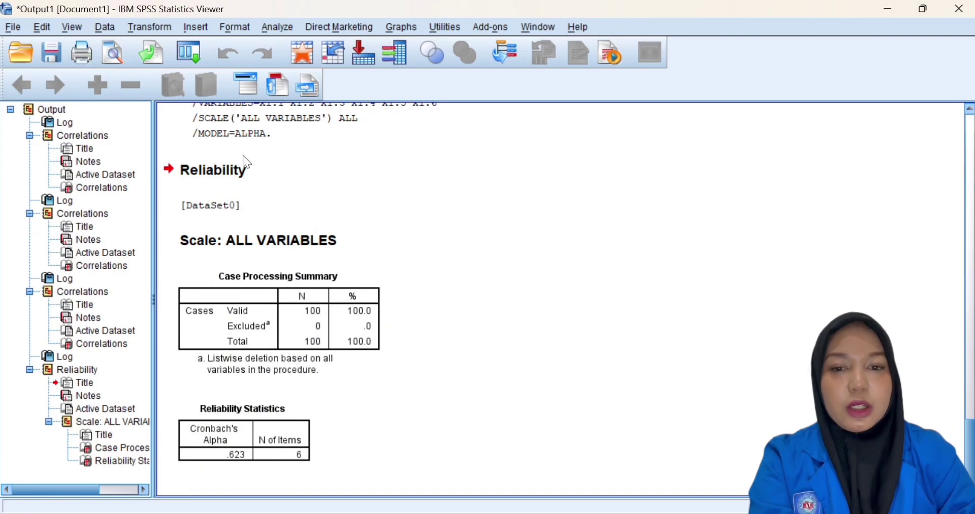
# Reopen the reliability analysis settings and remove X1.1 to X1.6 from the analysed items
pyautogui.click(278, 28)
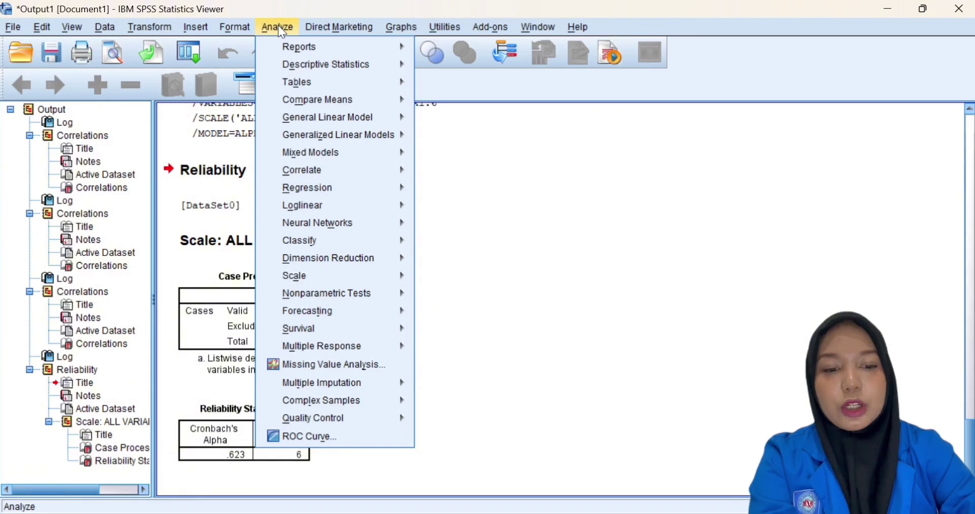
pyautogui.moveTo(333, 158)
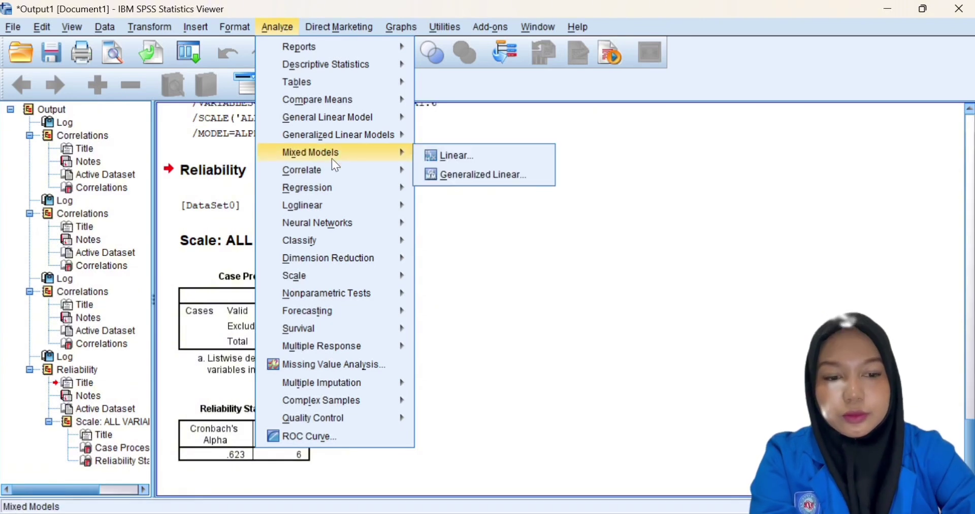
pyautogui.moveTo(332, 258)
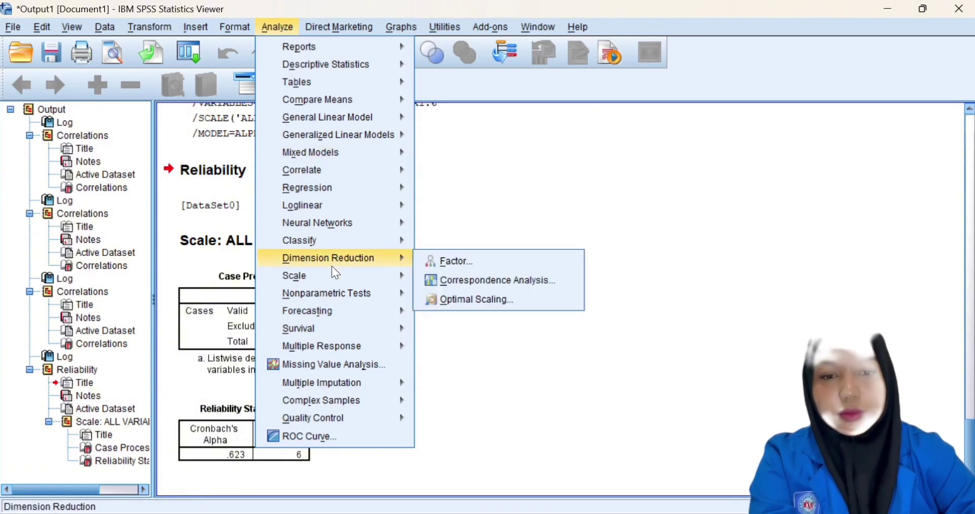
pyautogui.moveTo(335, 280)
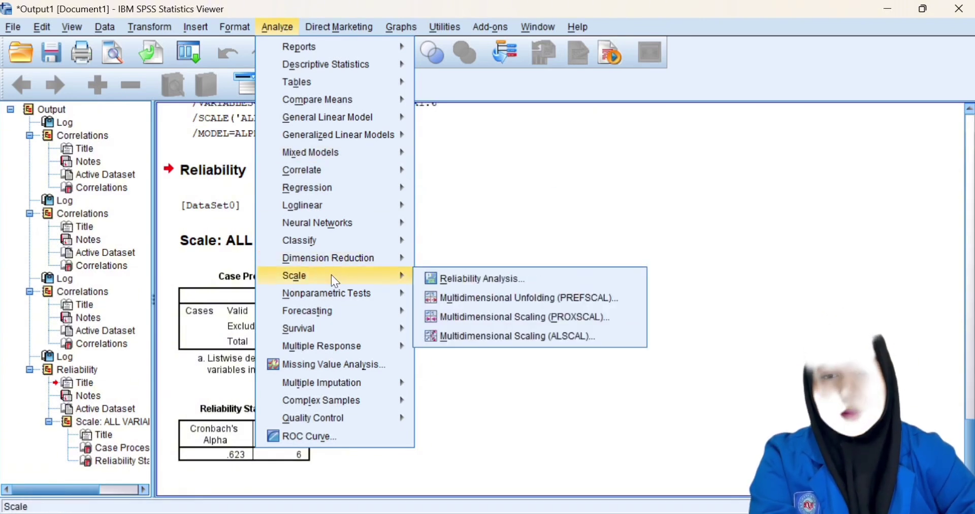
pyautogui.click(439, 281)
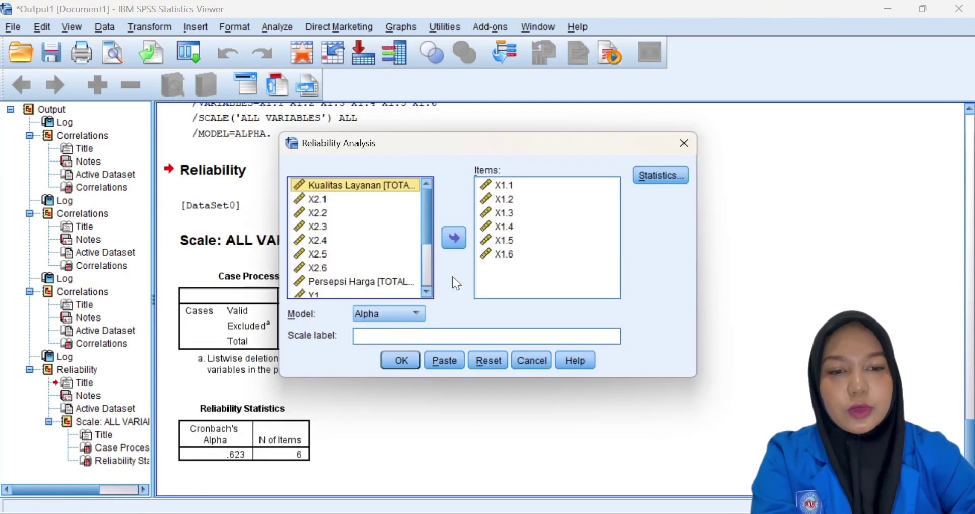
pyautogui.click(531, 187)
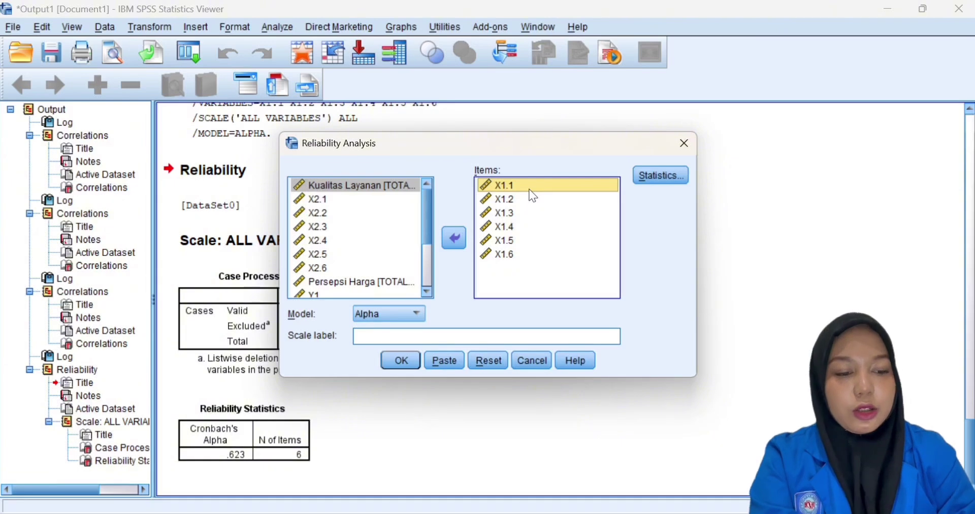
pyautogui.keyDown('shift'); pyautogui.click(533, 197); pyautogui.keyUp('shift')
pyautogui.hotkey('shift', 'End')
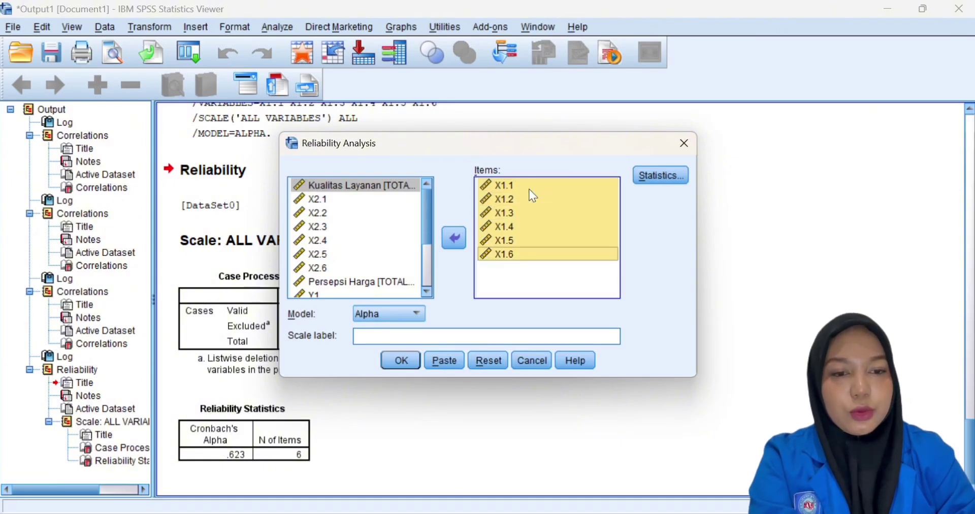
pyautogui.click(454, 237)
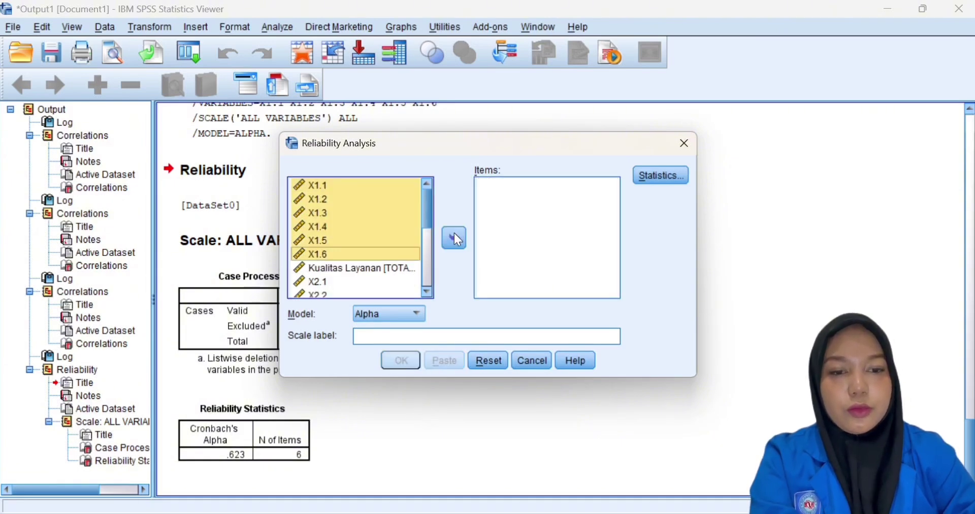
# Add X2.1 to X2.6 as the reliability items, run the Alpha analysis and review its statistics
pyautogui.click(342, 282)
pyautogui.hotkey('shift', 'Down')
pyautogui.hotkey('shift', 'Down')
pyautogui.hotkey('shift', 'Down')
pyautogui.hotkey('shift', 'Down')
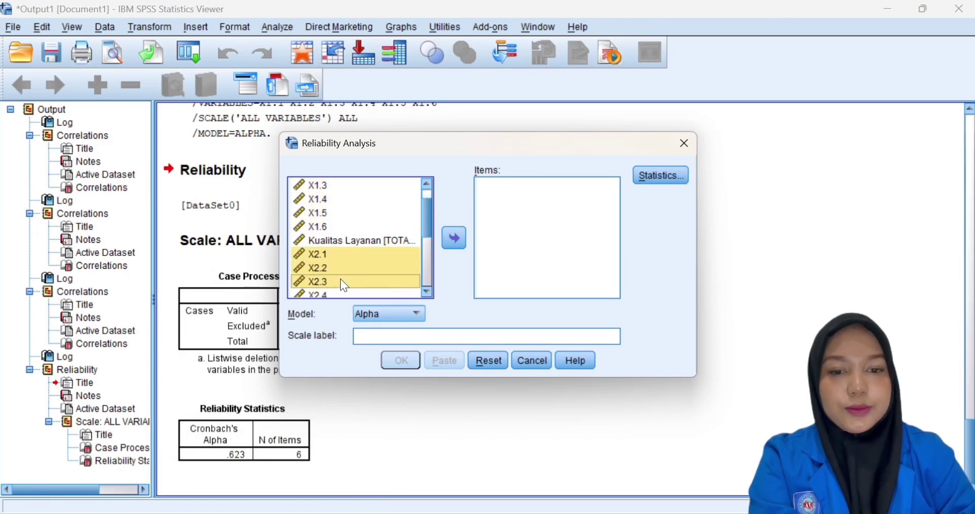
pyautogui.hotkey('shift', 'Down')
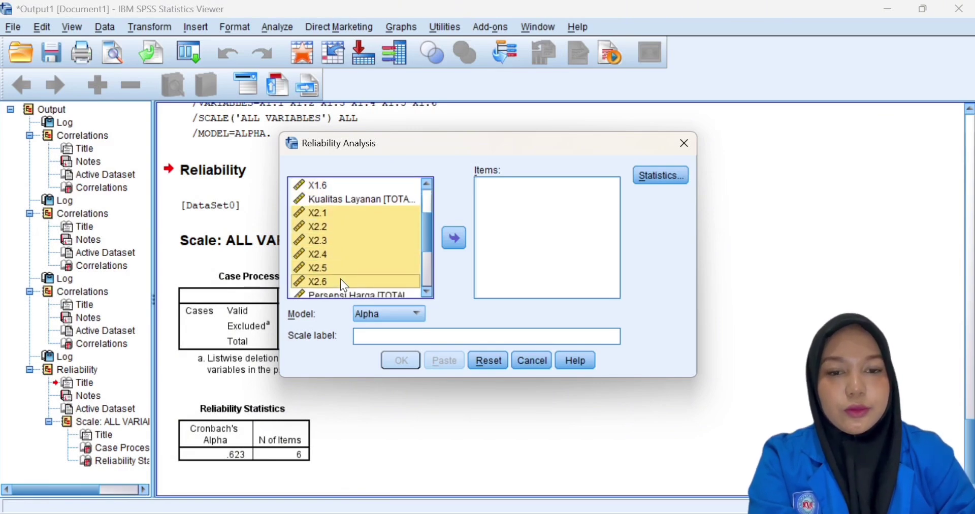
pyautogui.click(453, 241)
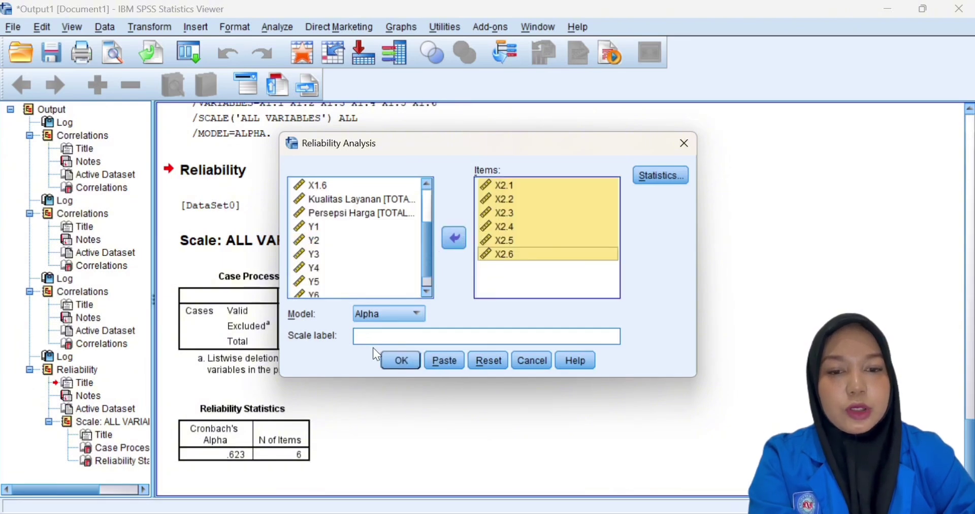
pyautogui.click(406, 362)
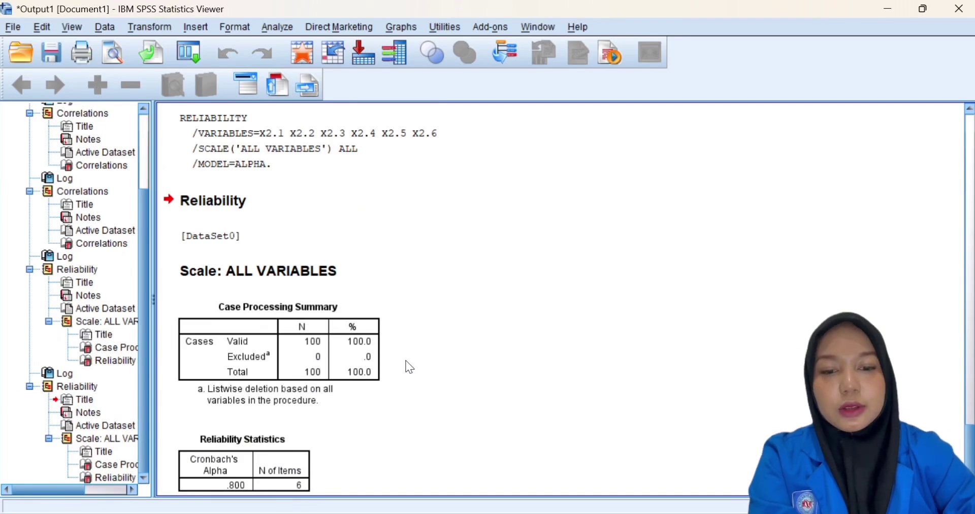
pyautogui.scroll(-1, 410, 367)
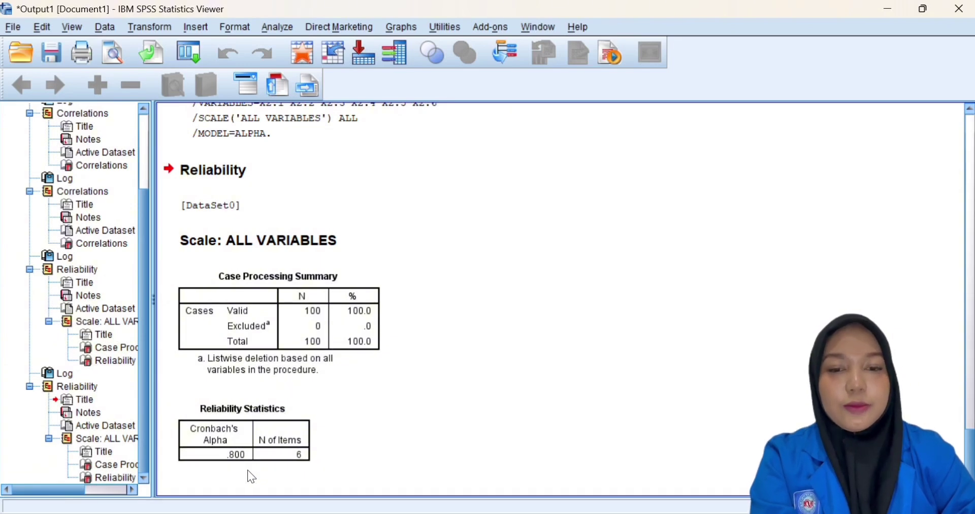
# Return to the reliability analysis settings and clear X2.1 to X2.6 from the analysed items
pyautogui.click(272, 30)
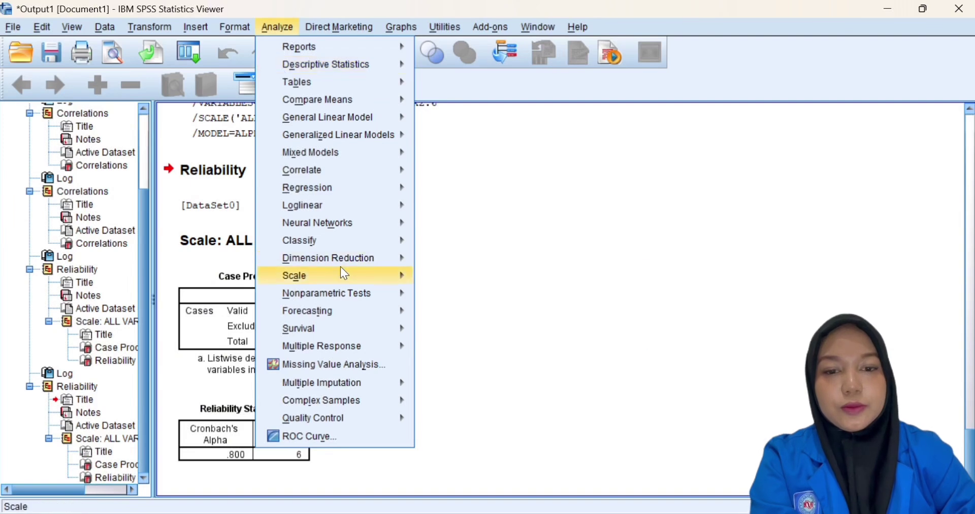
pyautogui.moveTo(342, 270)
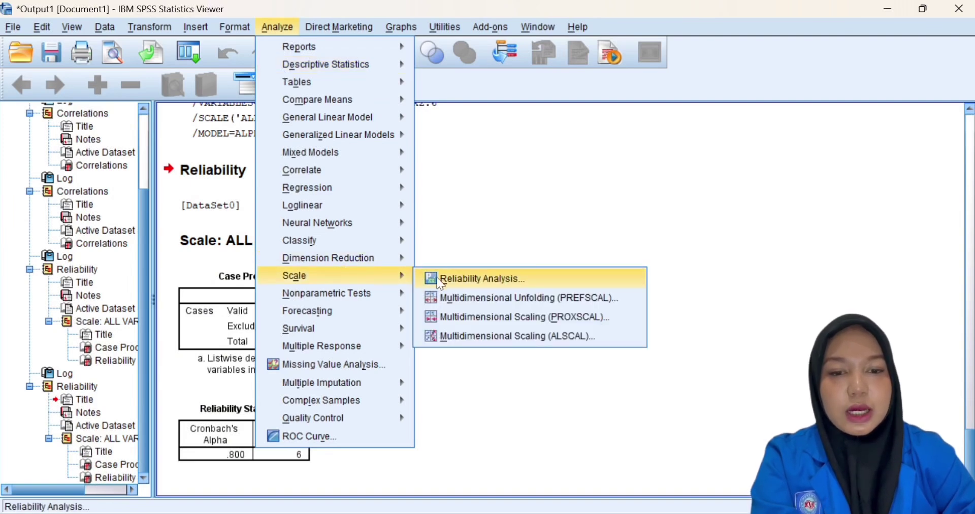
pyautogui.click(457, 278)
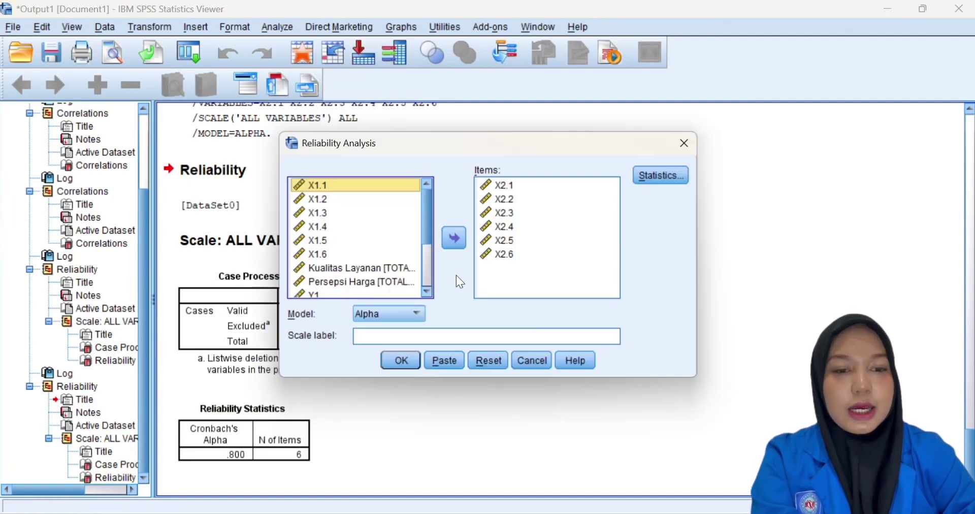
pyautogui.click(534, 187)
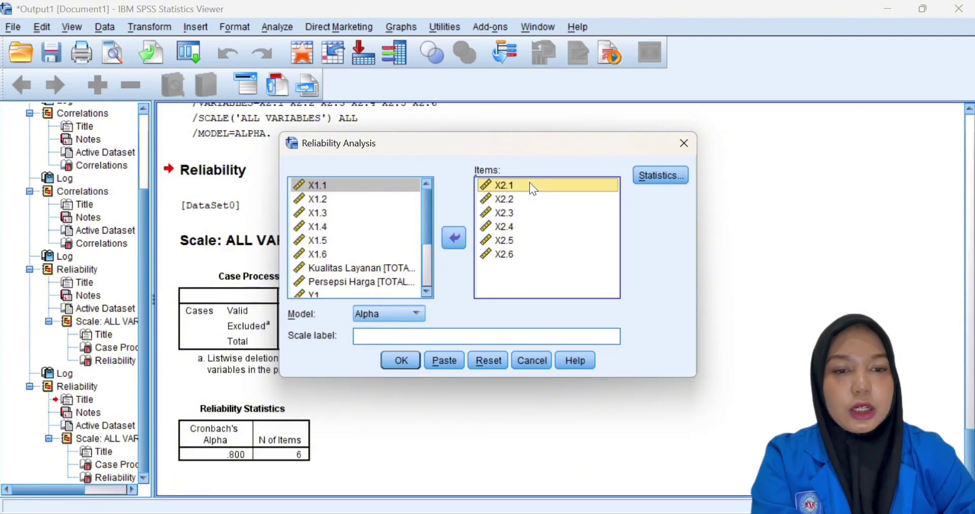
pyautogui.hotkey('shift', 'Down')
pyautogui.hotkey('shift', 'Down')
pyautogui.hotkey('shift', 'Down')
pyautogui.hotkey('shift', 'Down')
pyautogui.hotkey('shift', 'Down')
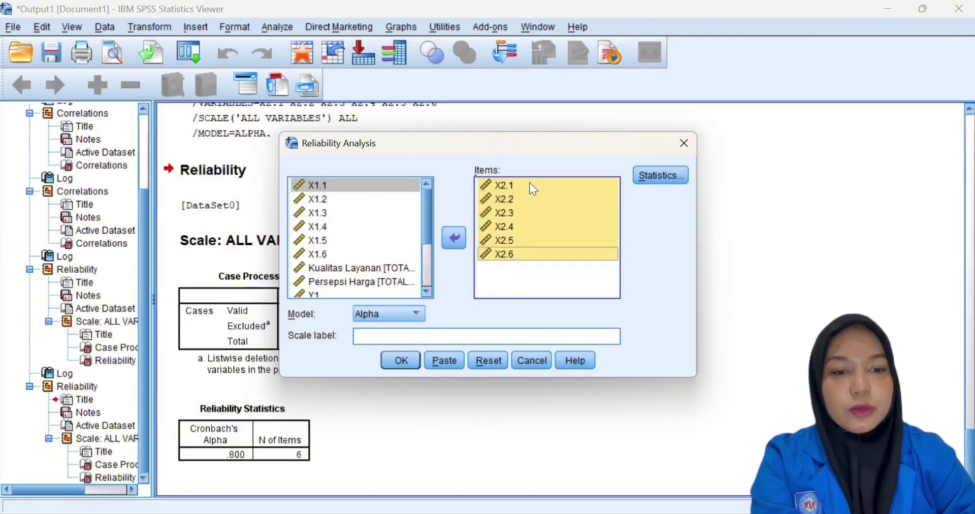
pyautogui.click(460, 238)
# Run the Alpha reliability analysis for Y1 to Y6 and review the resulting Cronbach's Alpha table
pyautogui.scroll(-4, 368, 240)
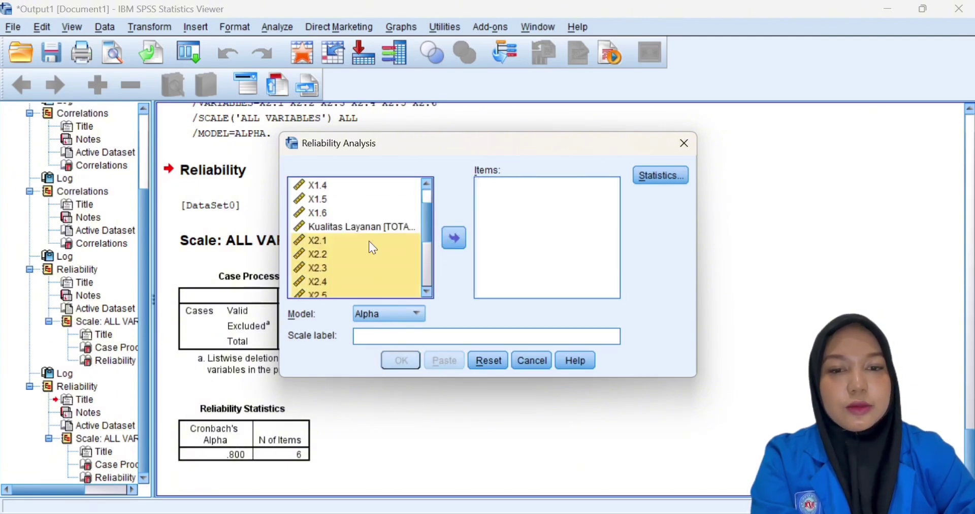
pyautogui.click(344, 212)
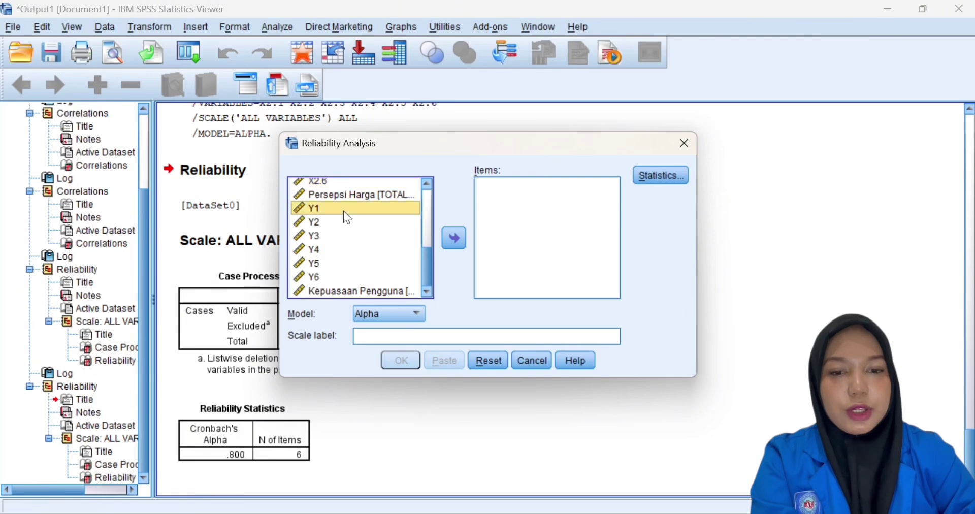
pyautogui.hotkey('shift', 'Down')
pyautogui.hotkey('shift', 'Down')
pyautogui.hotkey('shift', 'Down')
pyautogui.hotkey('shift', 'Down')
pyautogui.hotkey('shift', 'Down')
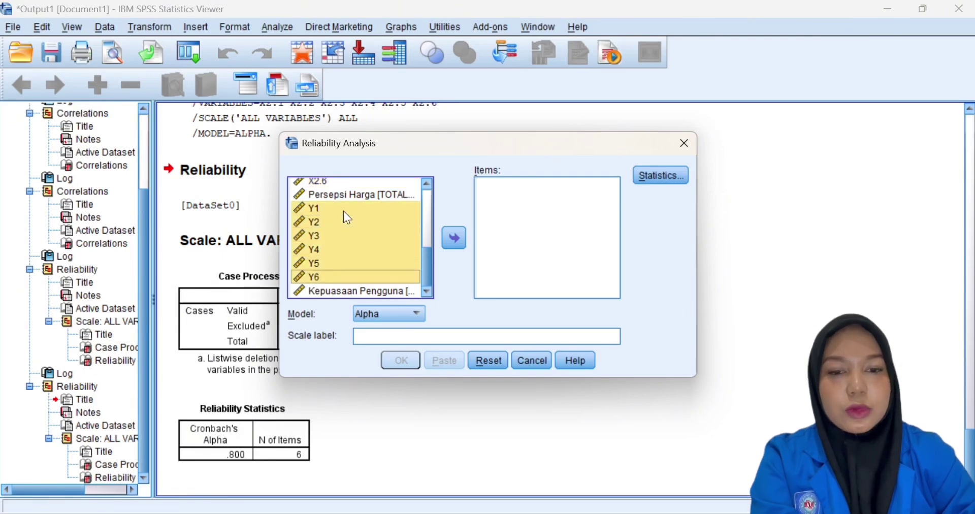
pyautogui.click(457, 238)
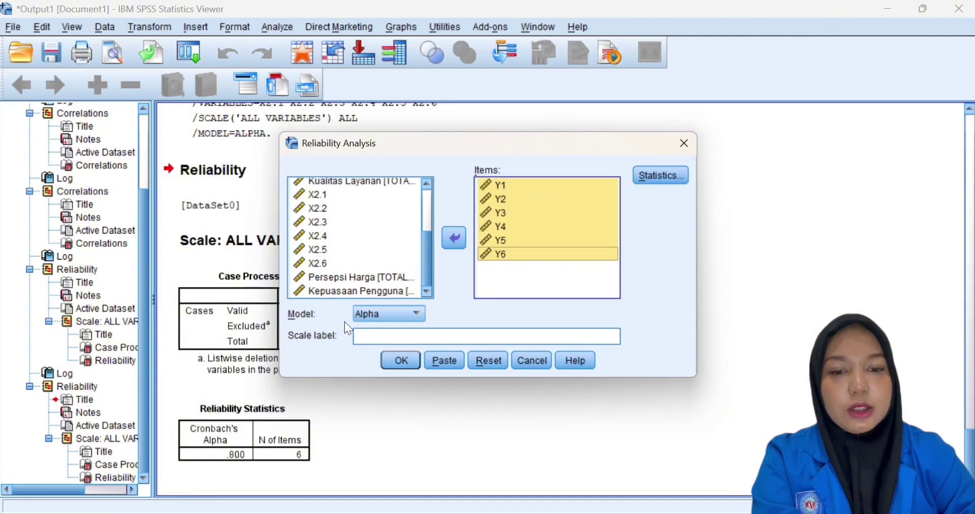
pyautogui.click(402, 363)
pyautogui.scroll(-1, 411, 365)
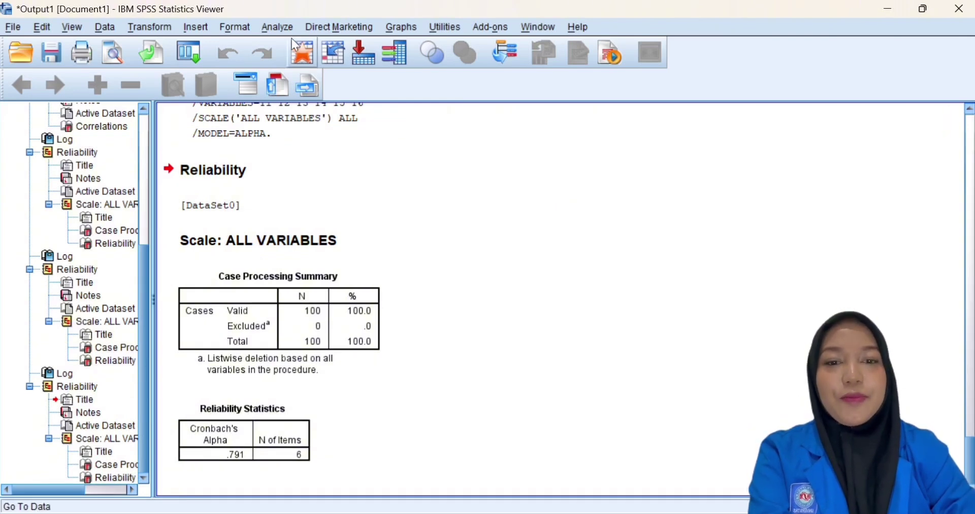
# Start a P-P plot analysis with the descriptive statistics tools and add Kualitas Layanan as its first variable
pyautogui.click(279, 27)
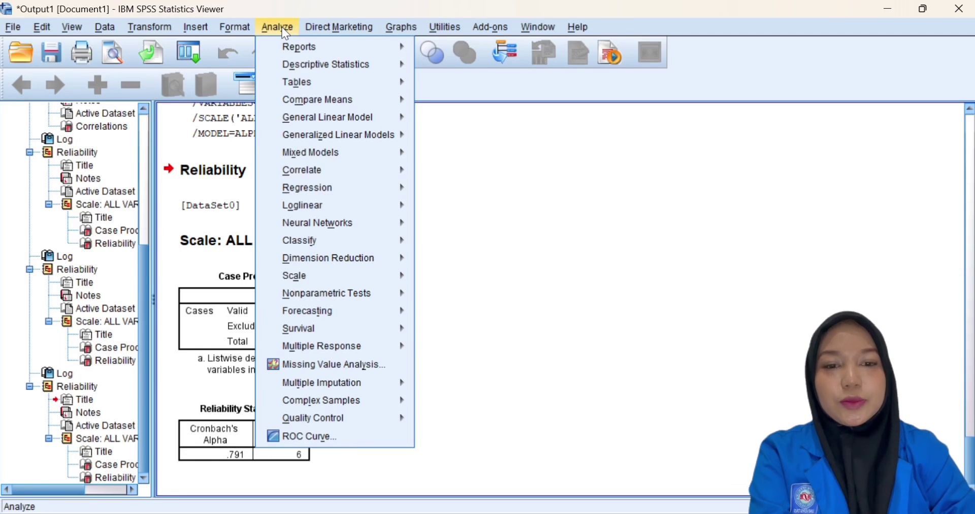
pyautogui.moveTo(335, 72)
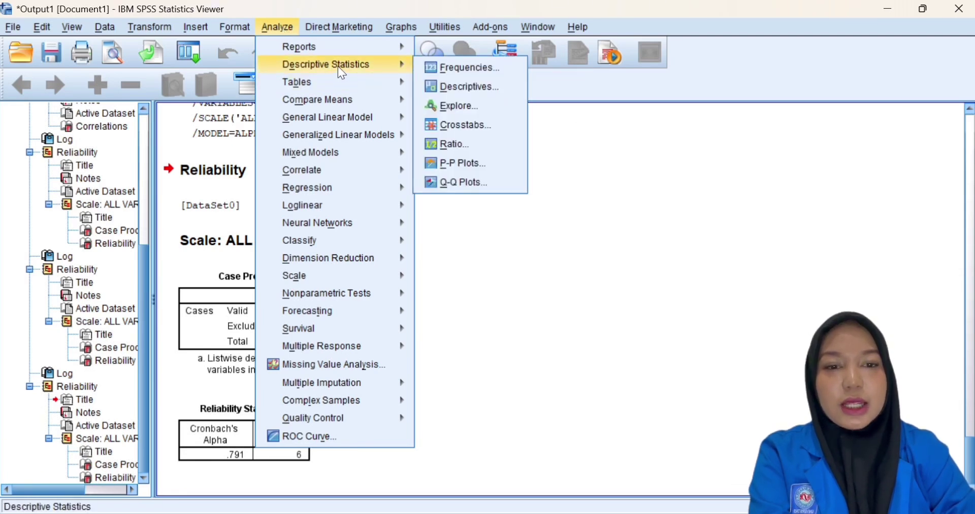
pyautogui.moveTo(400, 68)
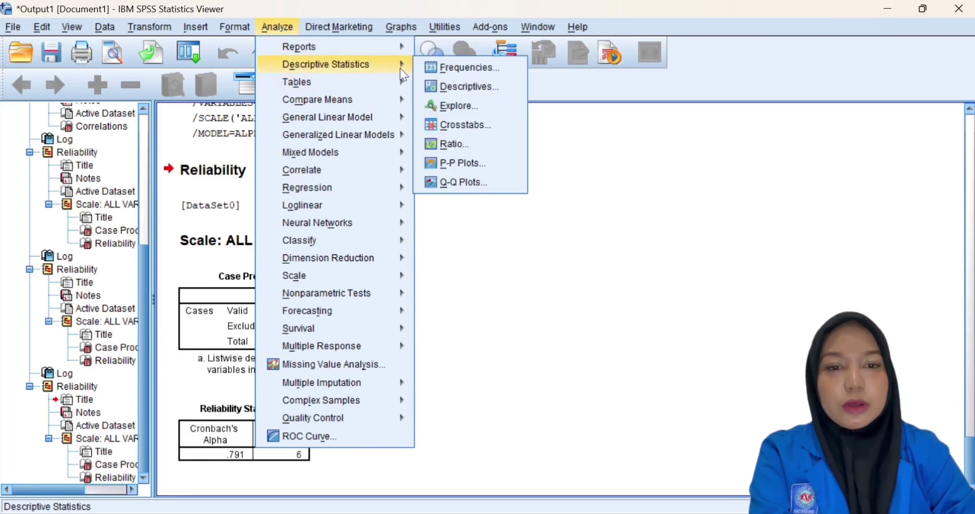
pyautogui.click(494, 175)
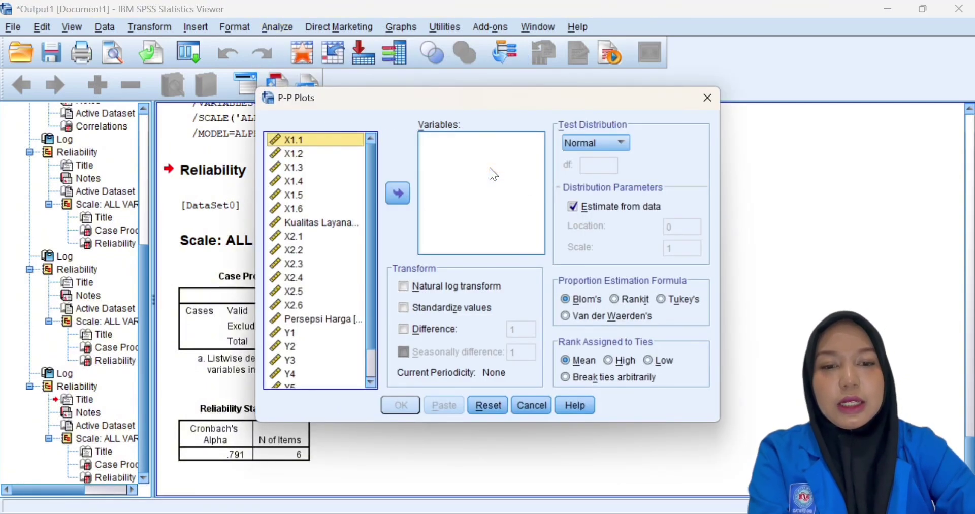
pyautogui.click(287, 237)
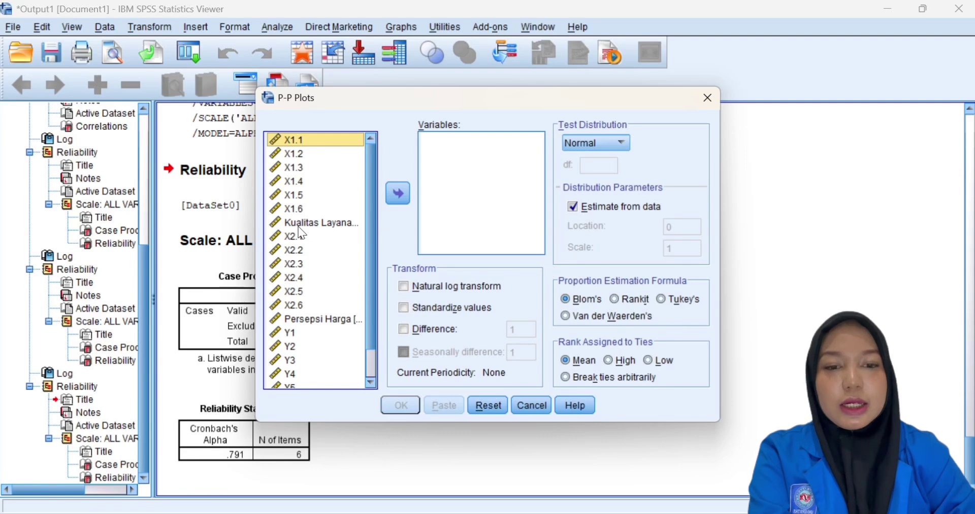
pyautogui.click(300, 227)
pyautogui.click(398, 191)
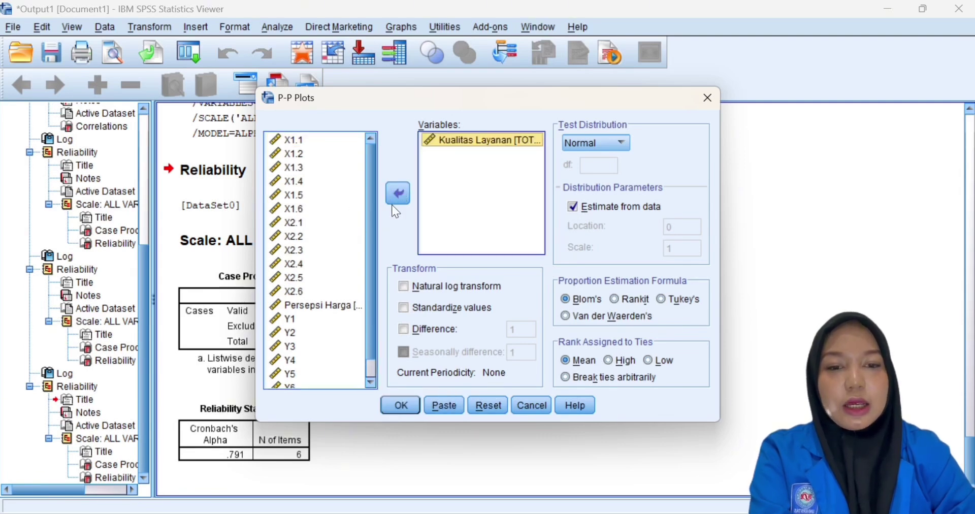
# Add the Persepsi Harga and Kepuasaan Pengguna totals to the P-P plot variables
pyautogui.click(350, 305)
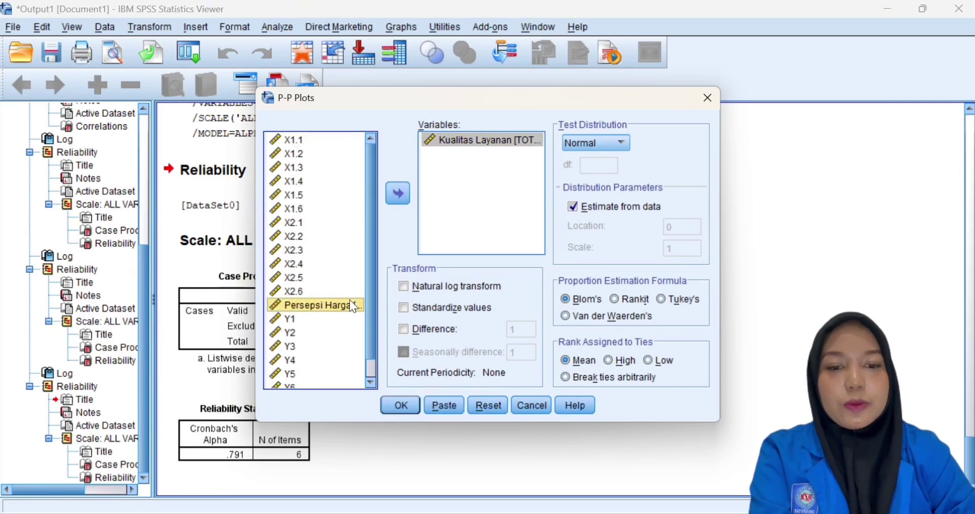
pyautogui.click(399, 192)
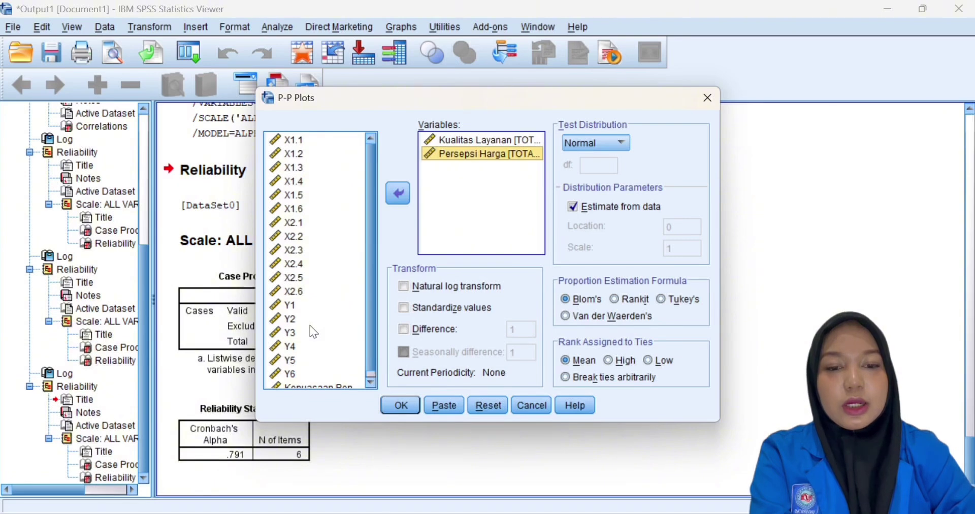
pyautogui.scroll(-1, 309, 325)
pyautogui.click(334, 384)
pyautogui.click(335, 385)
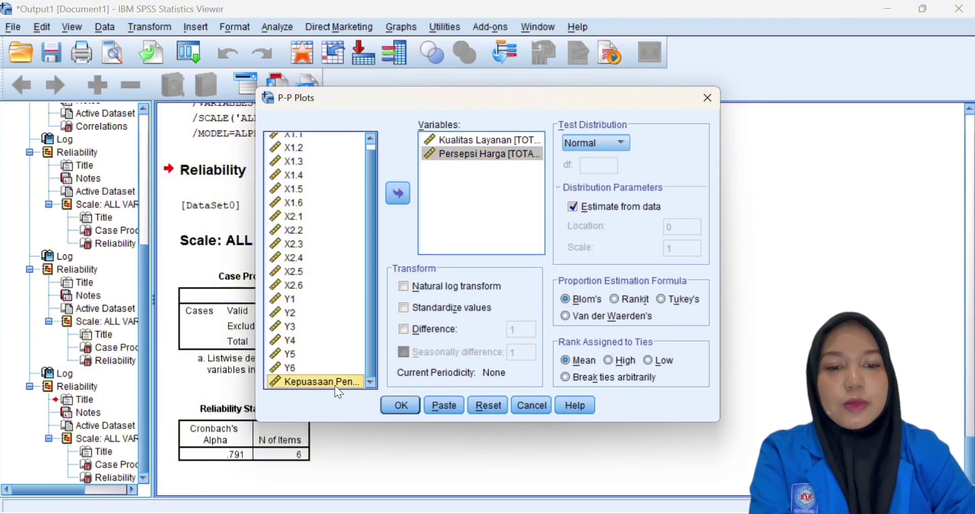
pyautogui.click(397, 194)
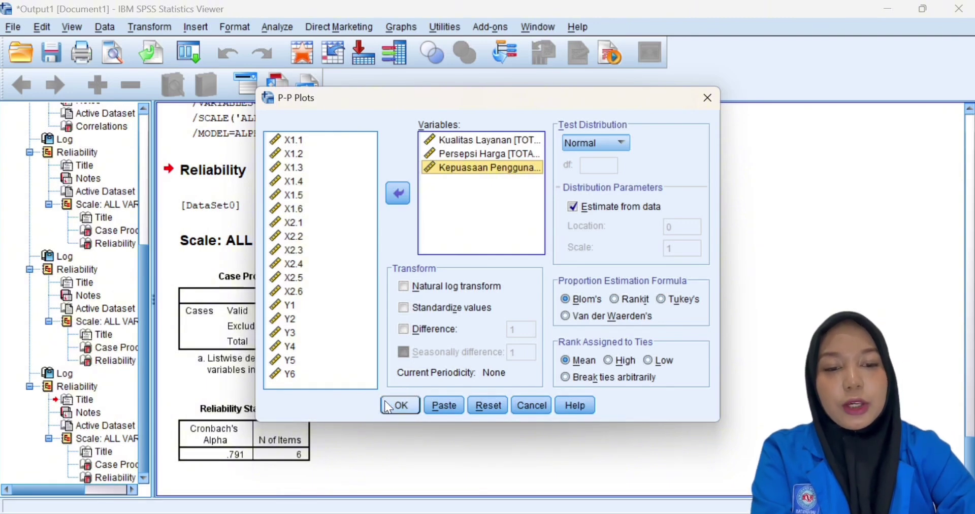
# Generate the P-P plots with the Normal test distribution and review the resulting charts
pyautogui.click(399, 407)
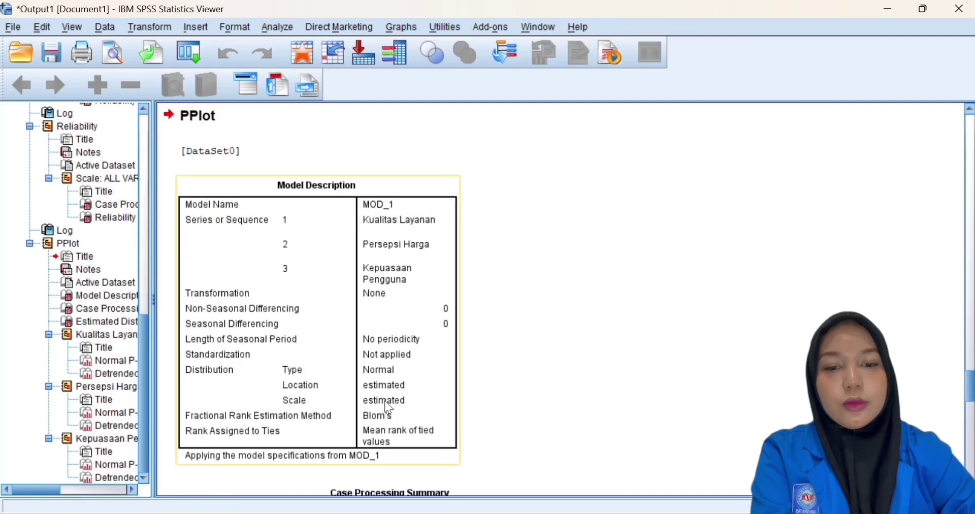
pyautogui.scroll(-5, 496, 257)
pyautogui.scroll(-10, 498, 260)
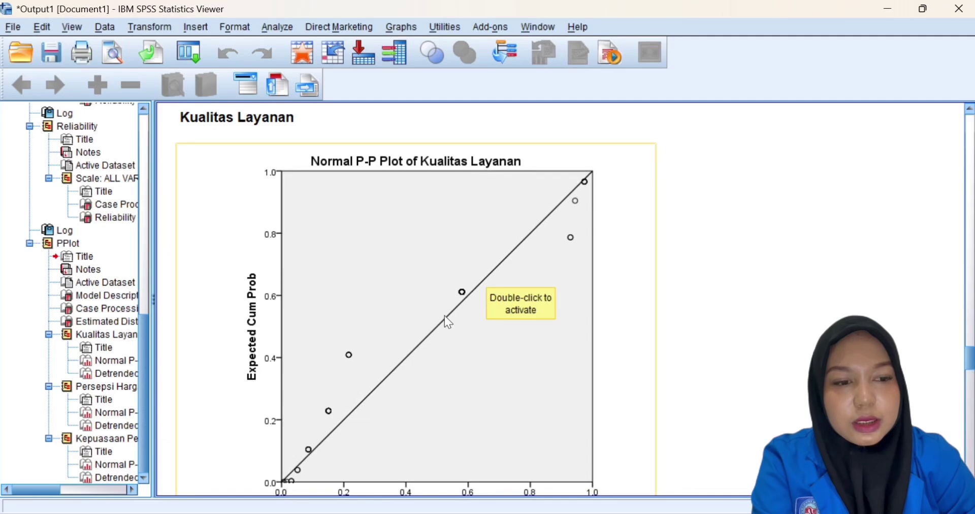
pyautogui.scroll(-3, 546, 323)
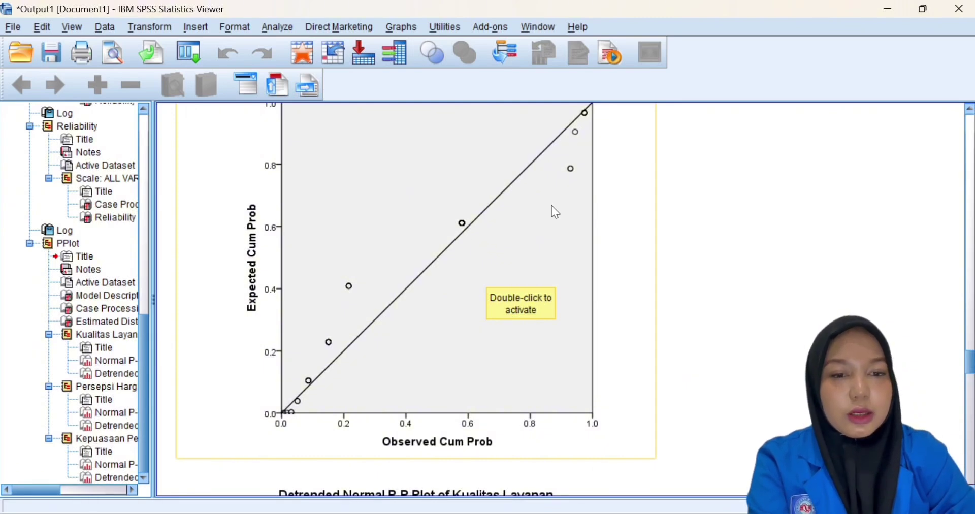
pyautogui.scroll(-3, 555, 212)
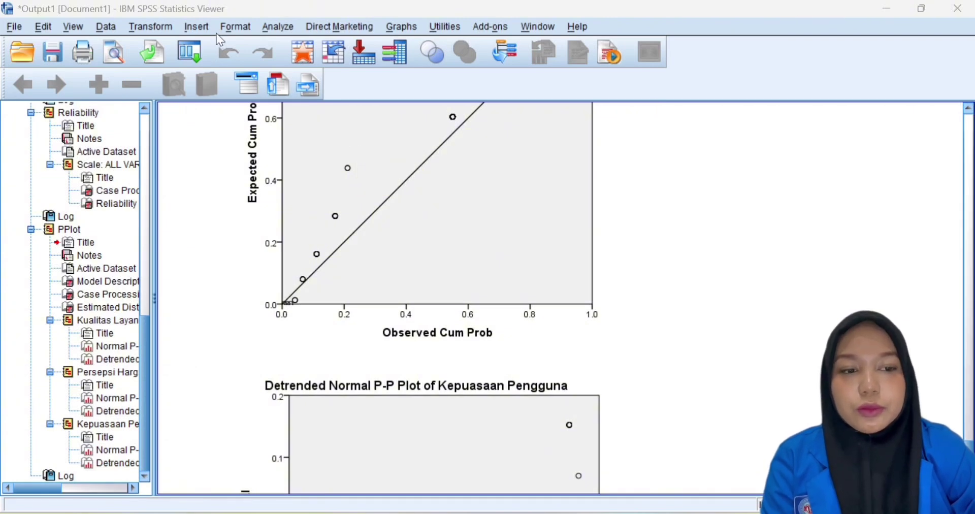
# Set up a legacy nonparametric One-Sample Kolmogorov-Smirnov Test and add Kualitas Layanan as a test variable
pyautogui.click(275, 29)
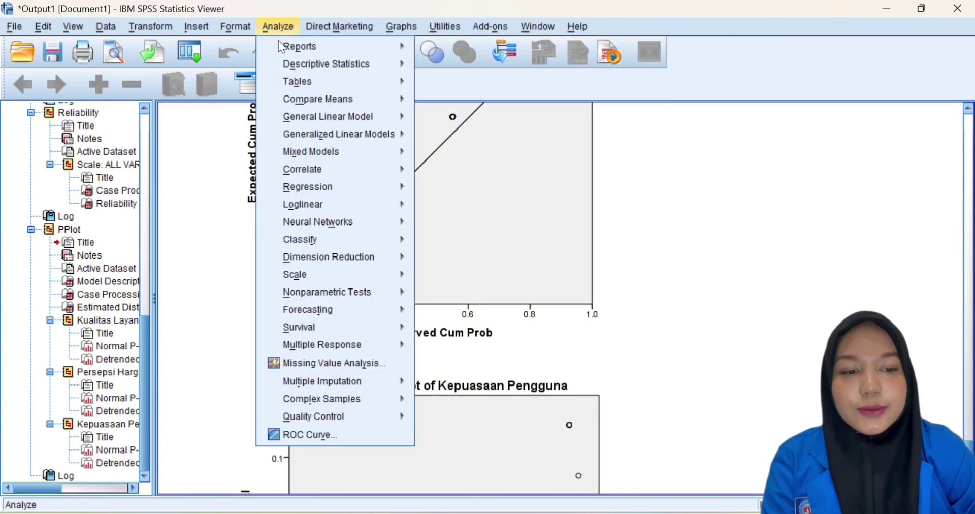
pyautogui.moveTo(358, 294)
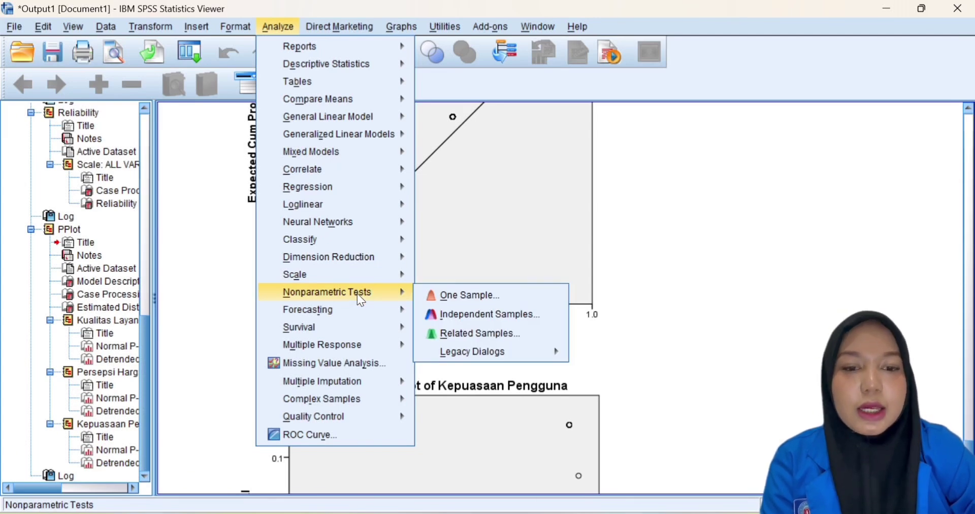
pyautogui.moveTo(502, 355)
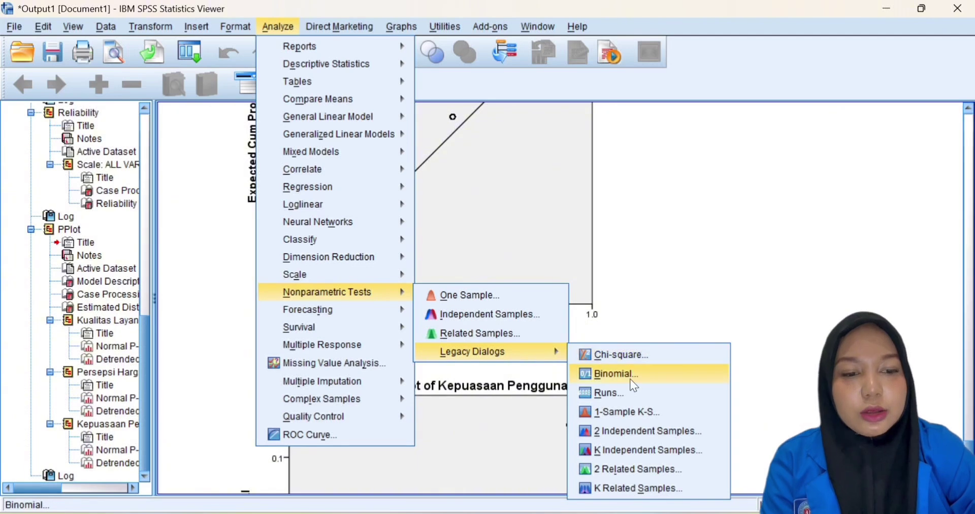
pyautogui.click(641, 416)
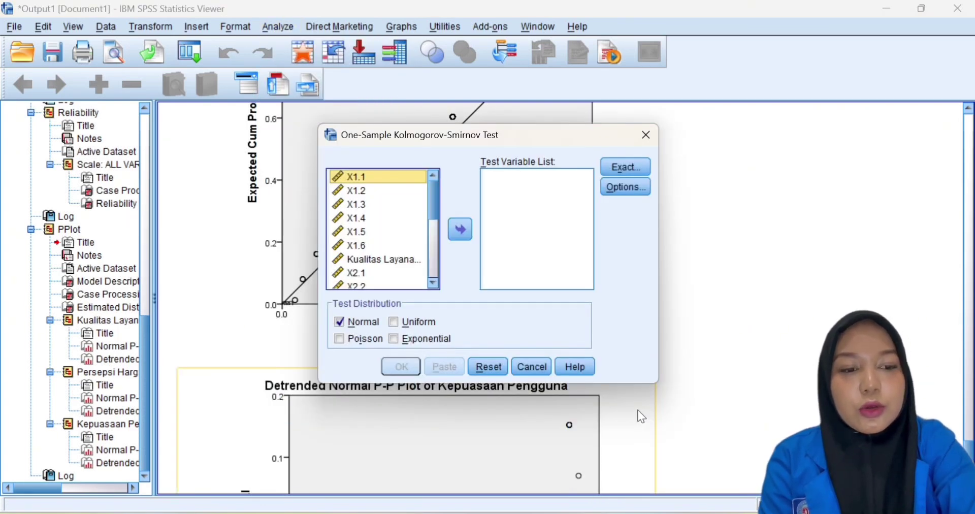
pyautogui.click(390, 259)
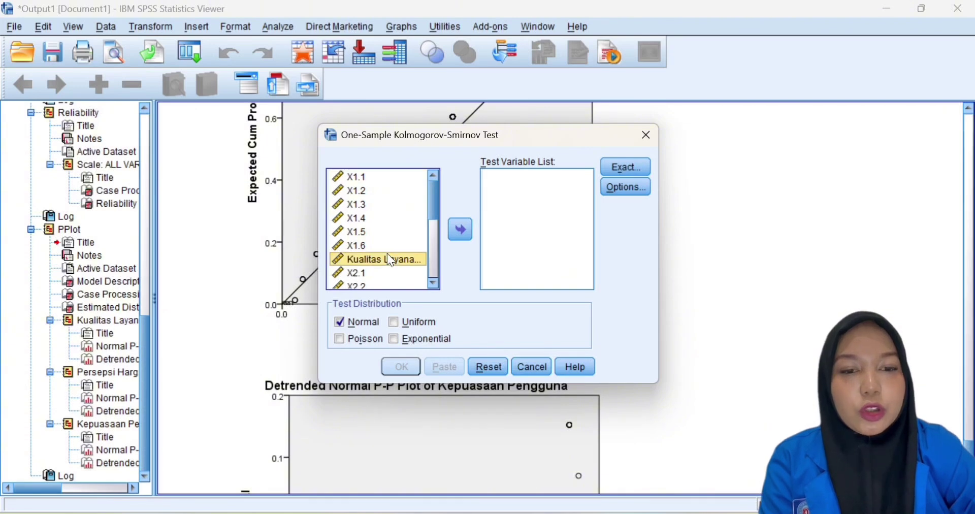
pyautogui.click(459, 229)
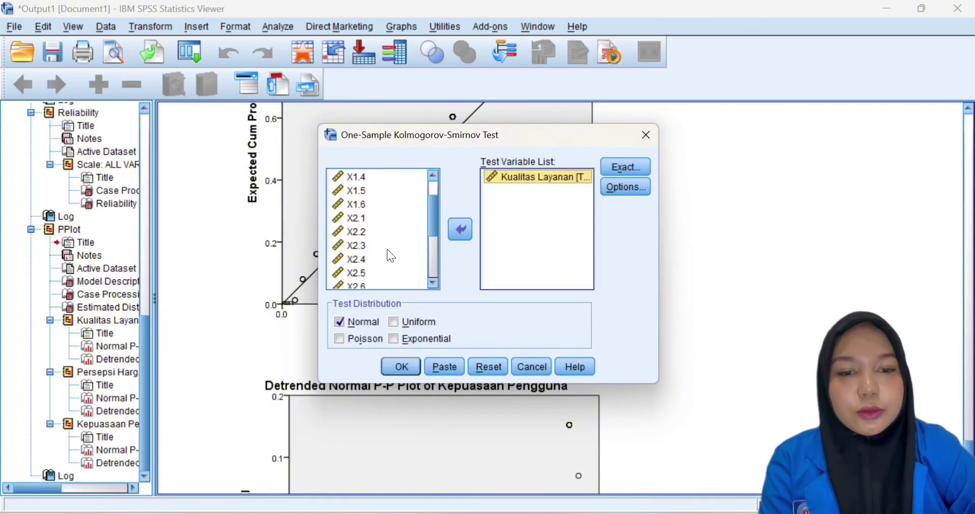
# Add Persepsi Harga and Kepuasaan Pengguna to the test variables, run the Kolmogorov-Smirnov test against the Normal distribution and review its table
pyautogui.scroll(-1, 387, 249)
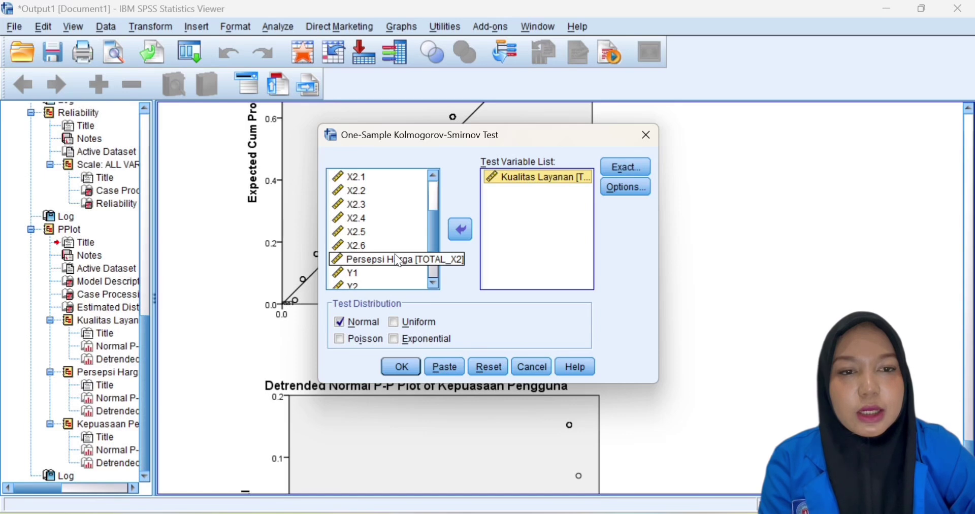
pyautogui.click(395, 257)
pyautogui.click(463, 227)
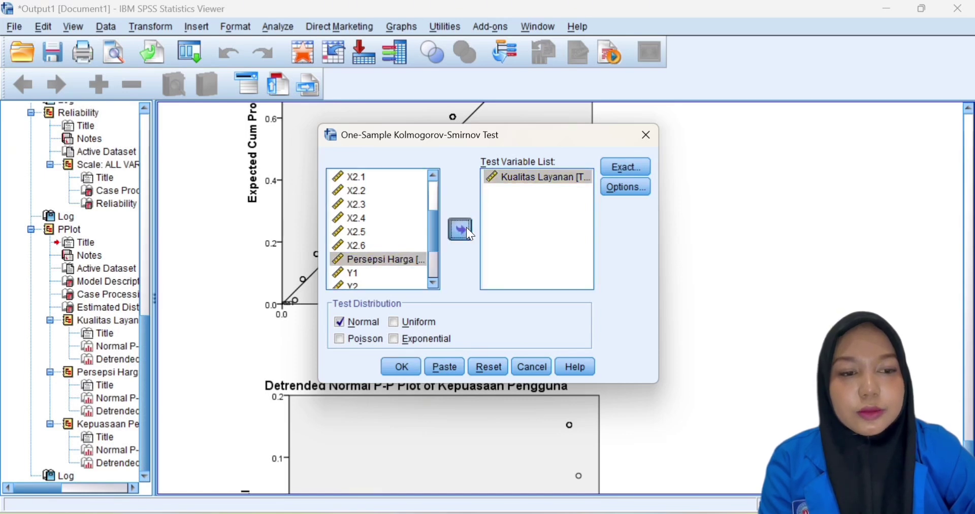
pyautogui.scroll(-2, 370, 270)
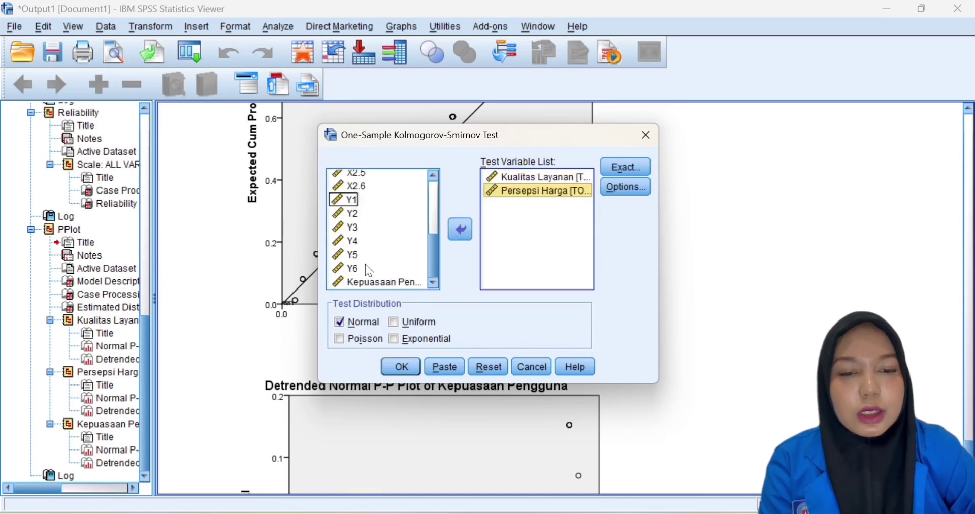
pyautogui.click(387, 286)
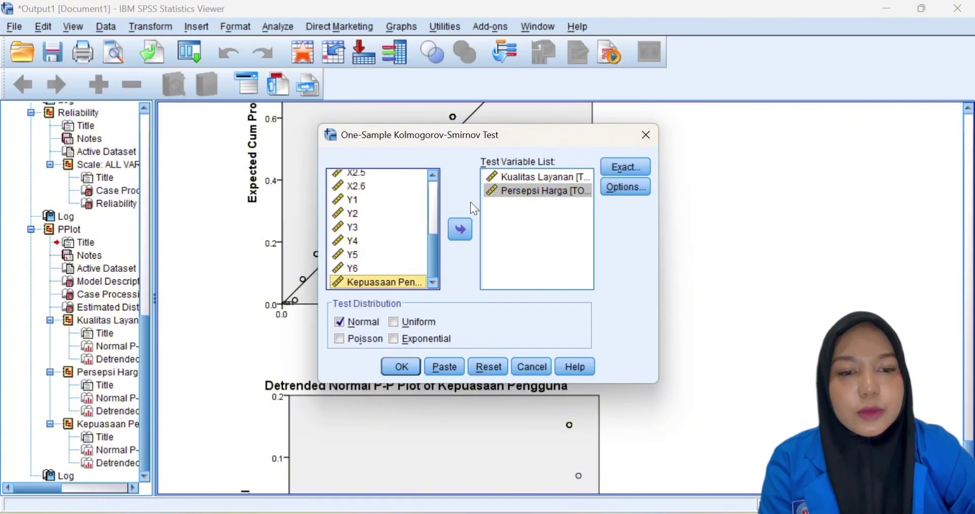
pyautogui.click(453, 223)
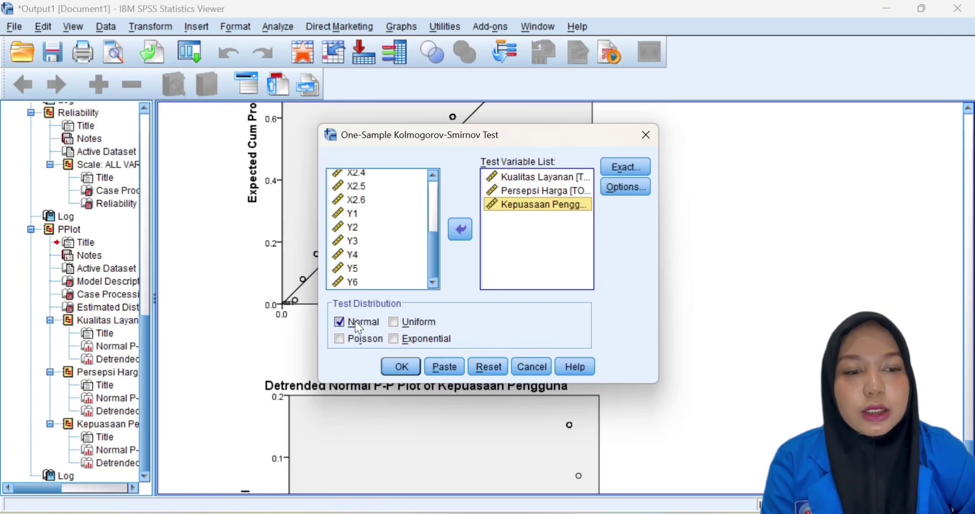
pyautogui.click(414, 374)
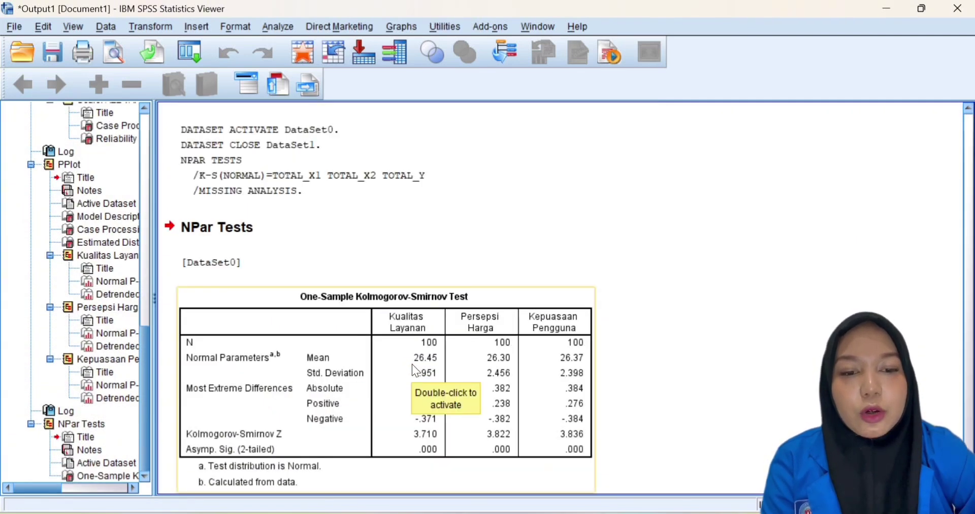
pyautogui.scroll(-1, 423, 358)
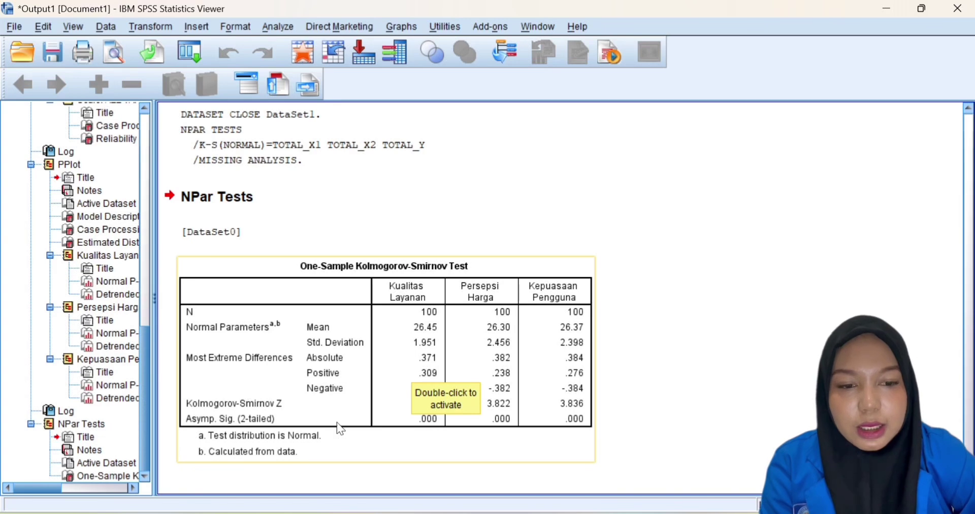